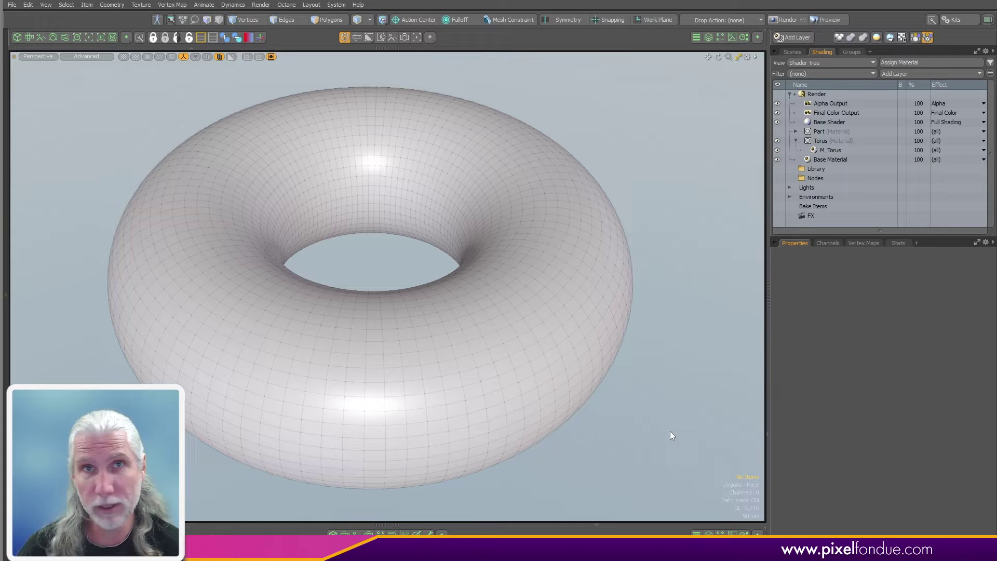
Select the torus mesh and display its vertex maps to check for an existing UV map.
alt+drag(604, 376, 582, 387)
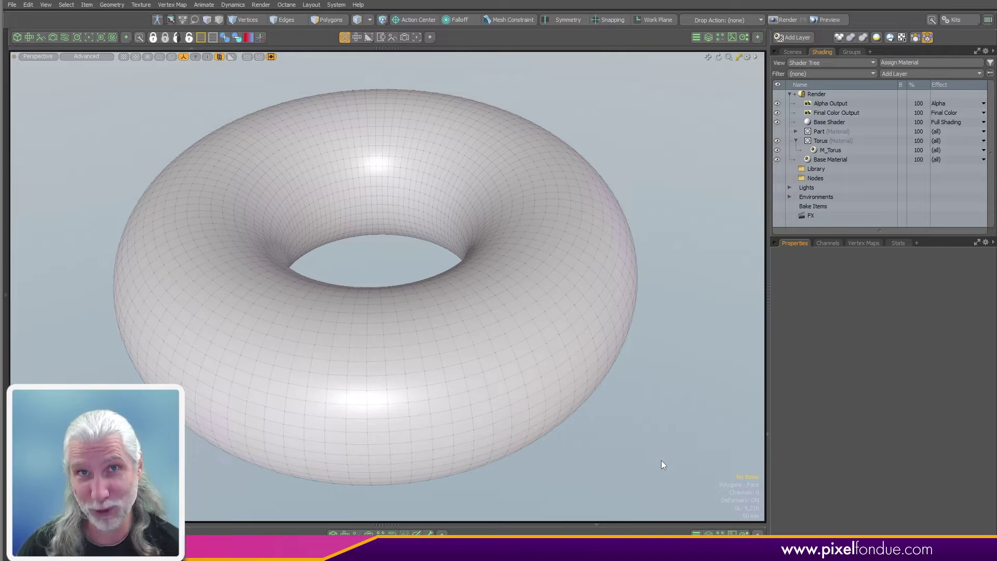
mouse_move(652, 440)
alt+mouse_down()
mouse_move(649, 432)
mouse_move(656, 456)
alt+mouse_up()
click(502, 454)
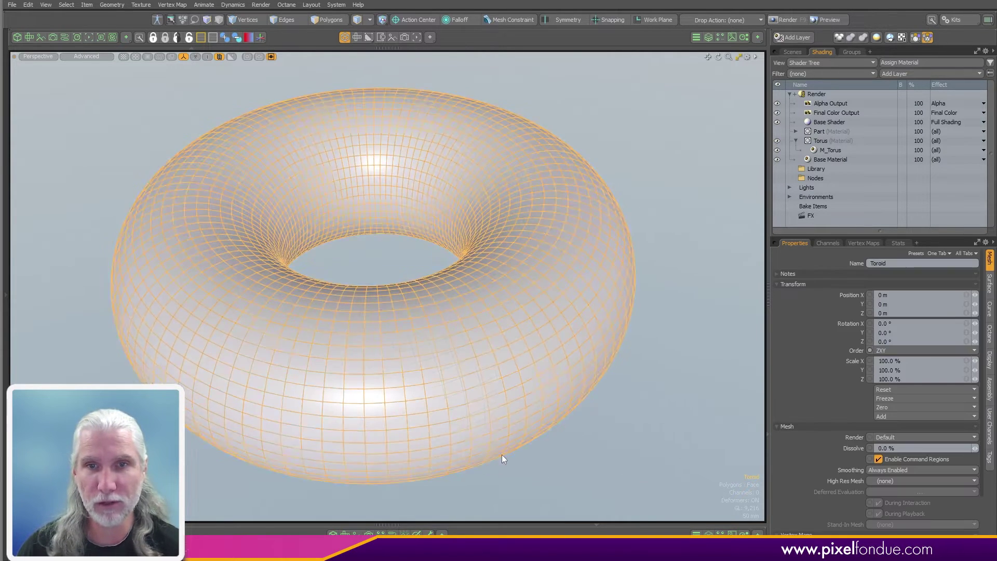
click(863, 243)
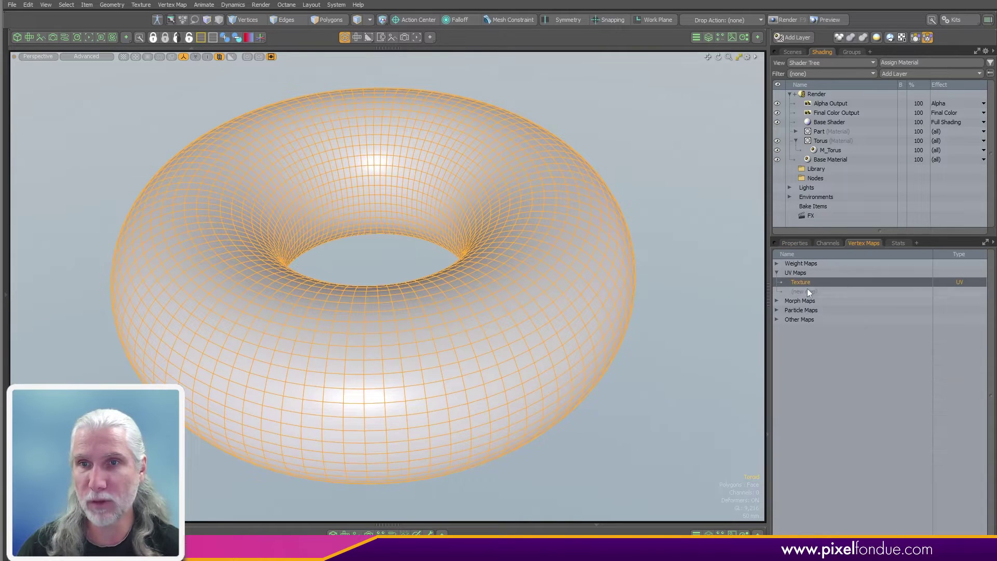
Select the Torus material group and open the PBR image loader for it.
click(825, 141)
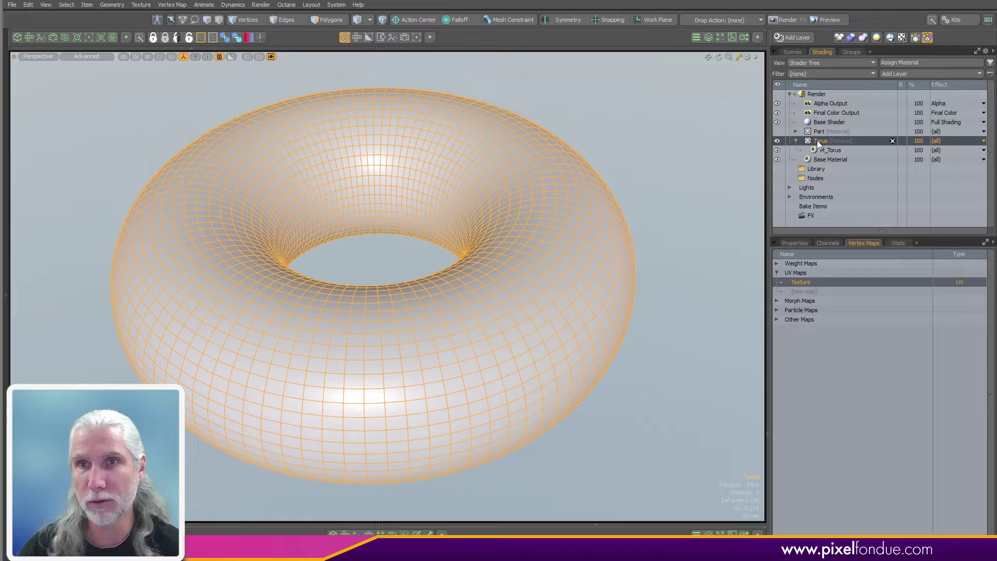
click(795, 243)
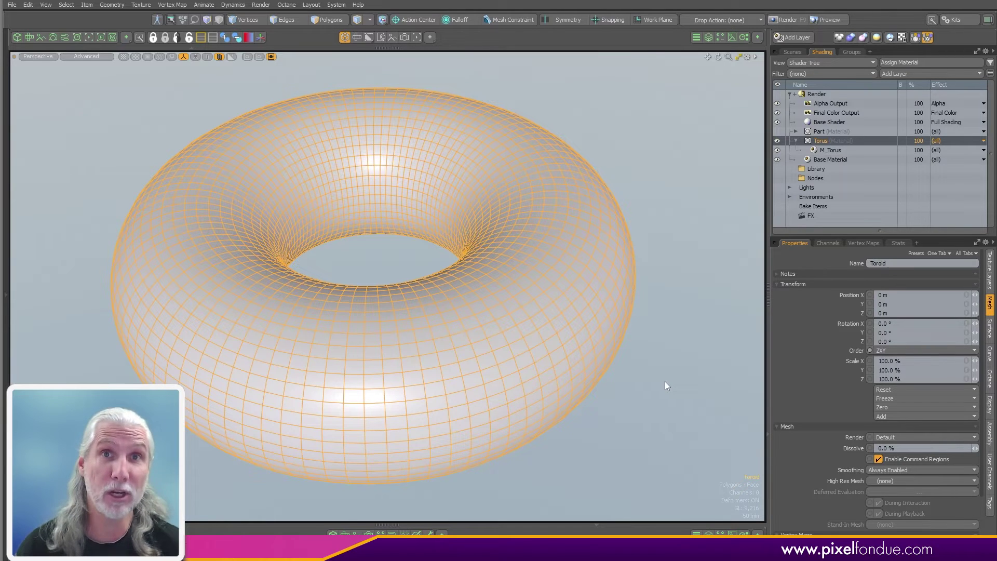
click(915, 37)
drag(899, 56, 615, 63)
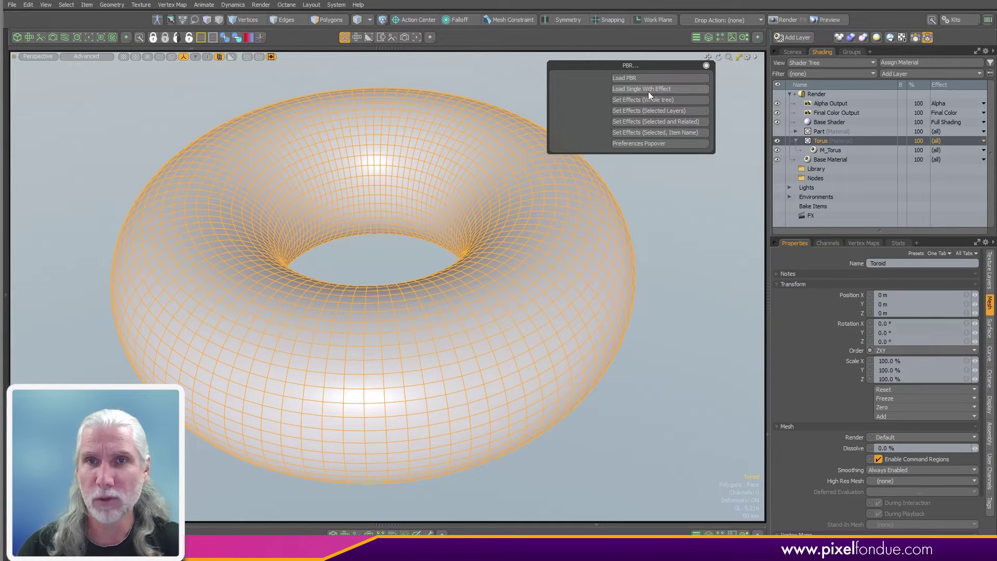
click(674, 89)
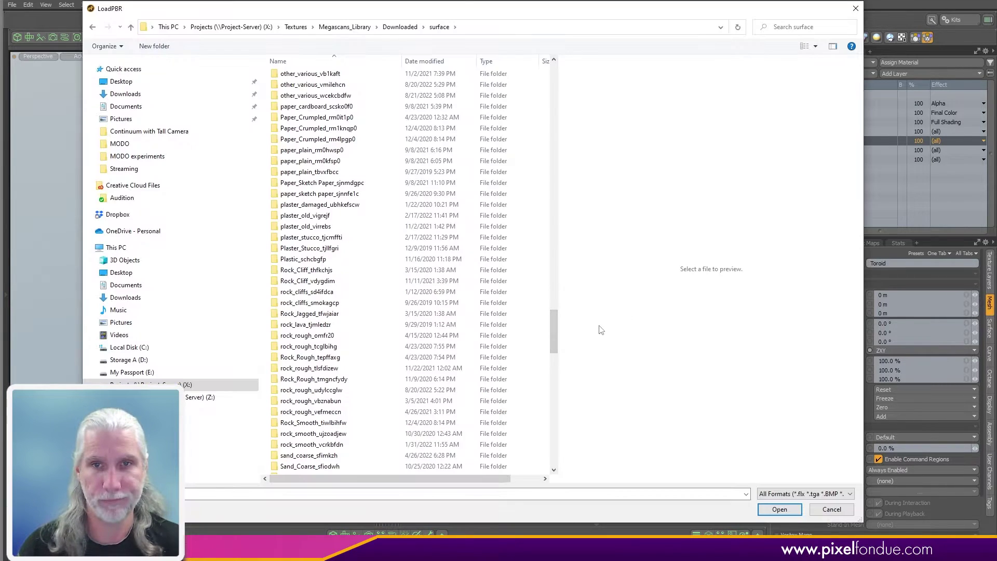
Load the 4K Albedo, Normal and Roughness JPG images from the rock_rough_omfr20 folder into the Torus material.
drag(553, 336, 553, 336)
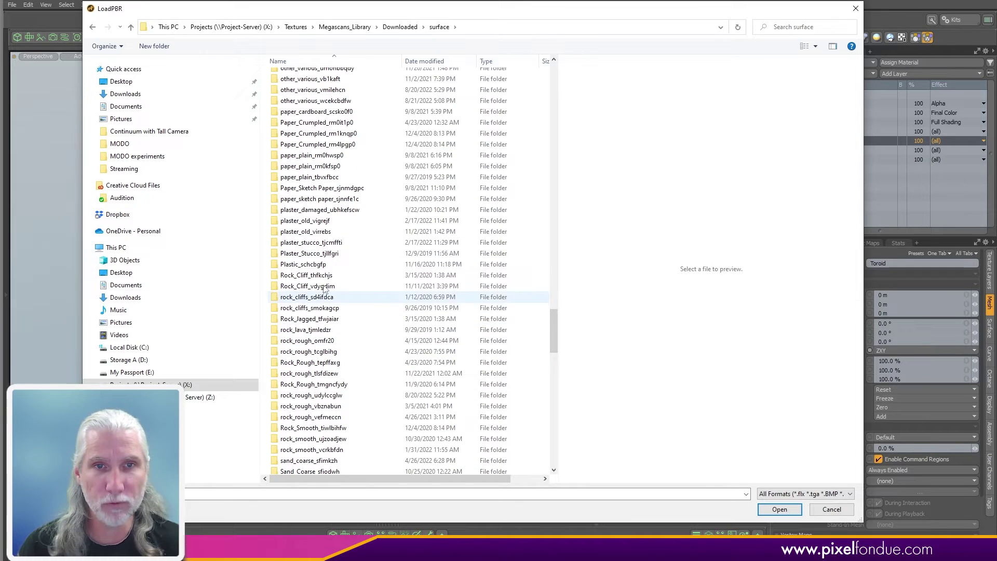
click(327, 341)
double_click(327, 341)
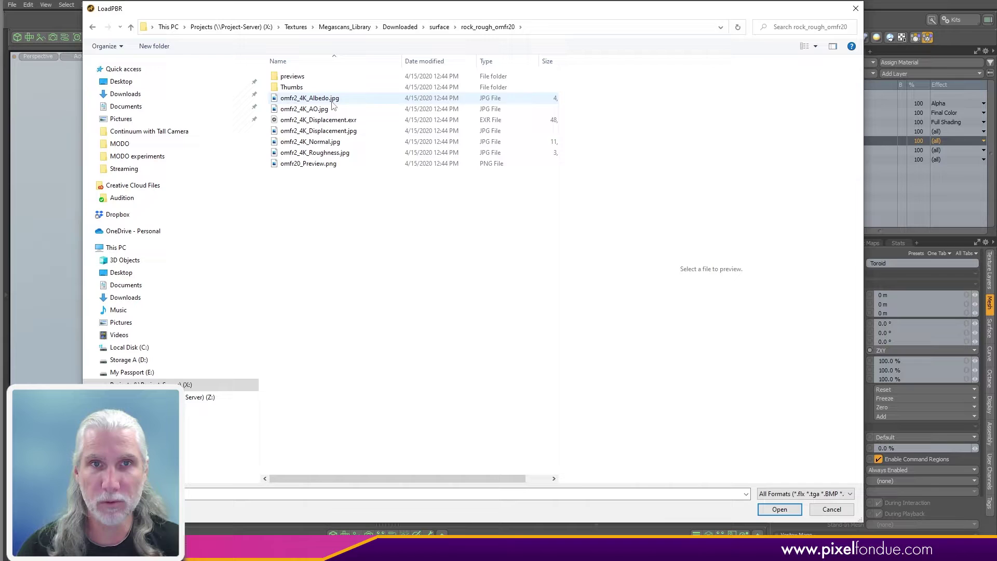
click(308, 163)
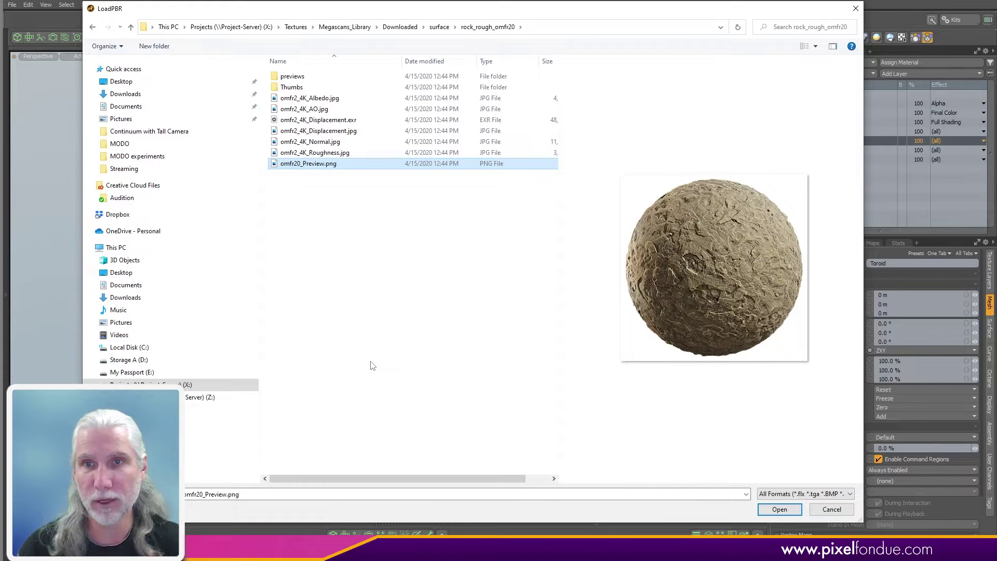
click(332, 98)
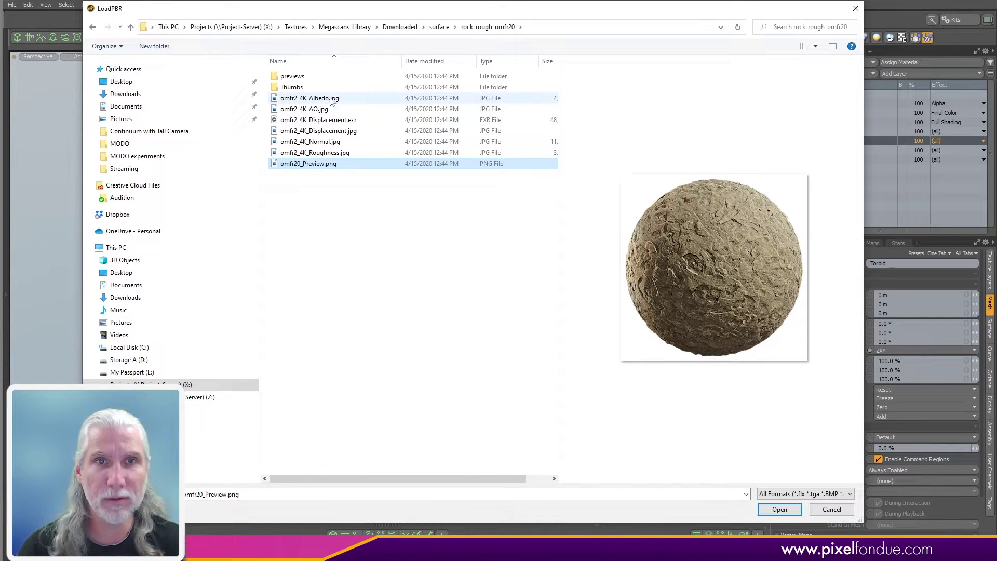
ctrl+click(332, 142)
ctrl+click(332, 153)
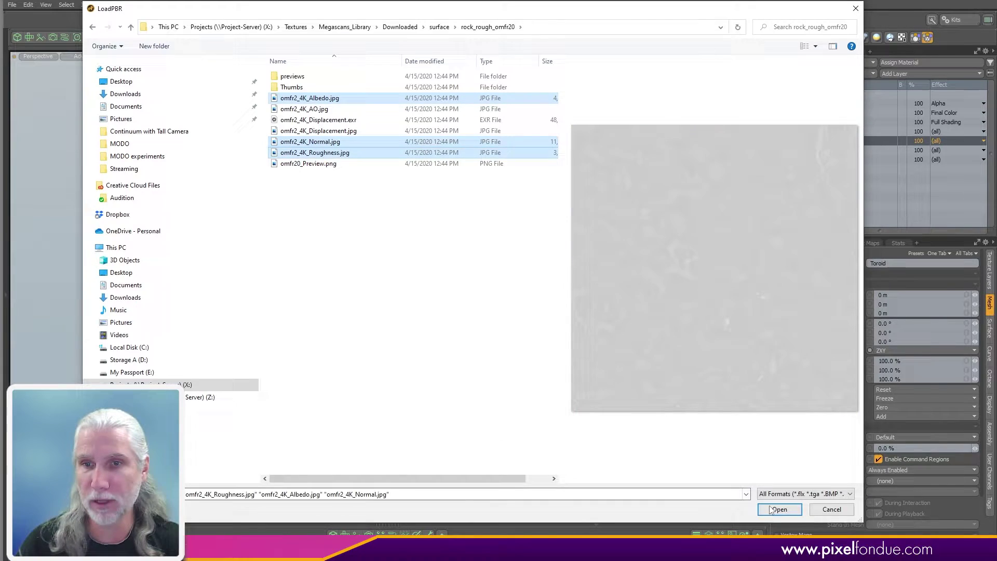
click(779, 509)
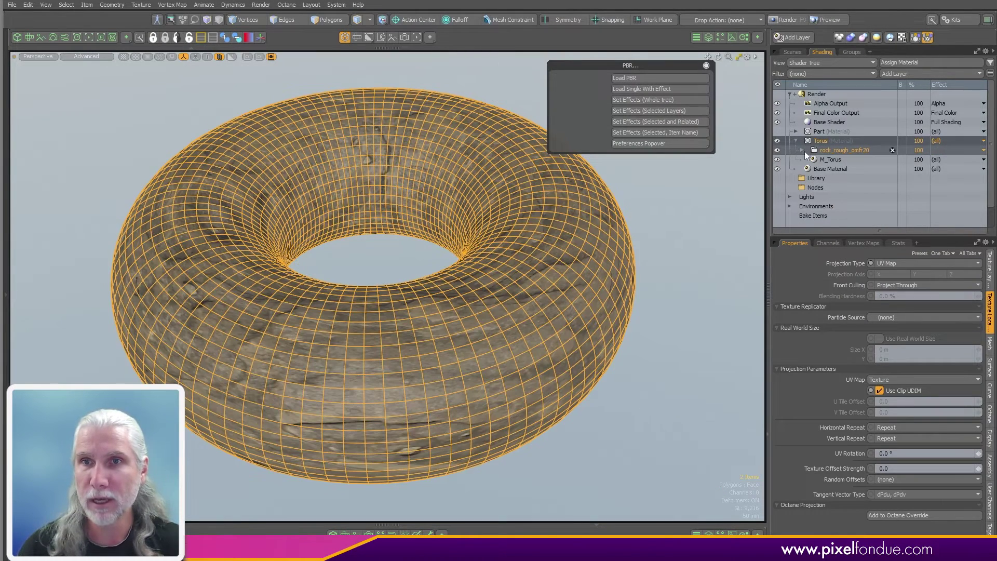
Expand the rock_rough_omfr20 group, select its three image layers, and clear the mesh selection to inspect the textured torus.
click(843, 151)
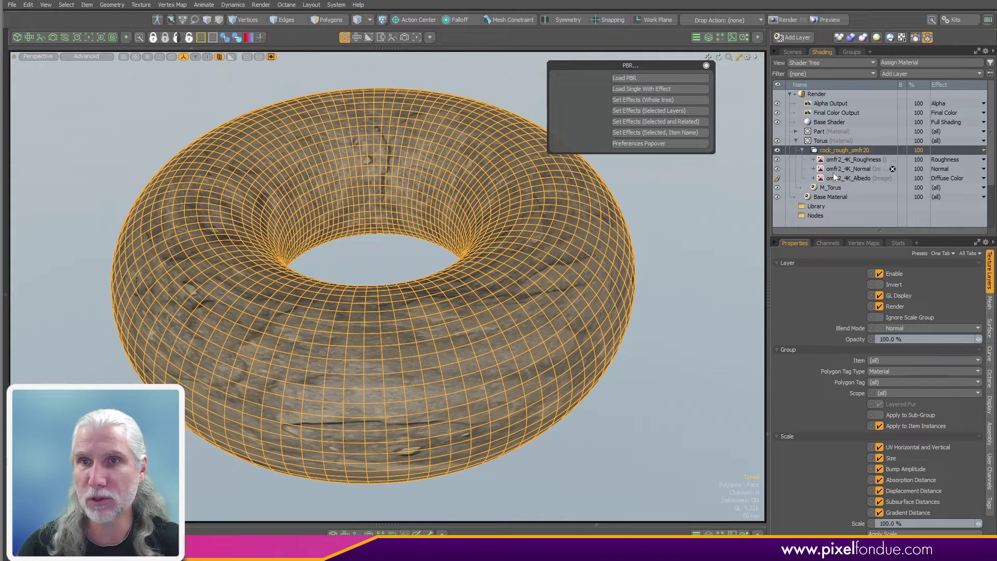
click(836, 178)
shift+click(842, 159)
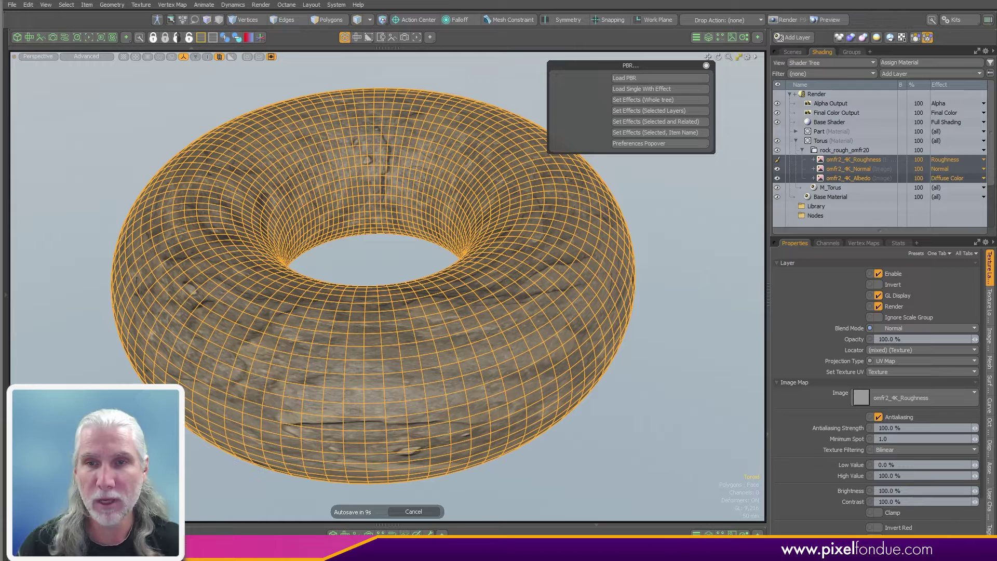
click(660, 453)
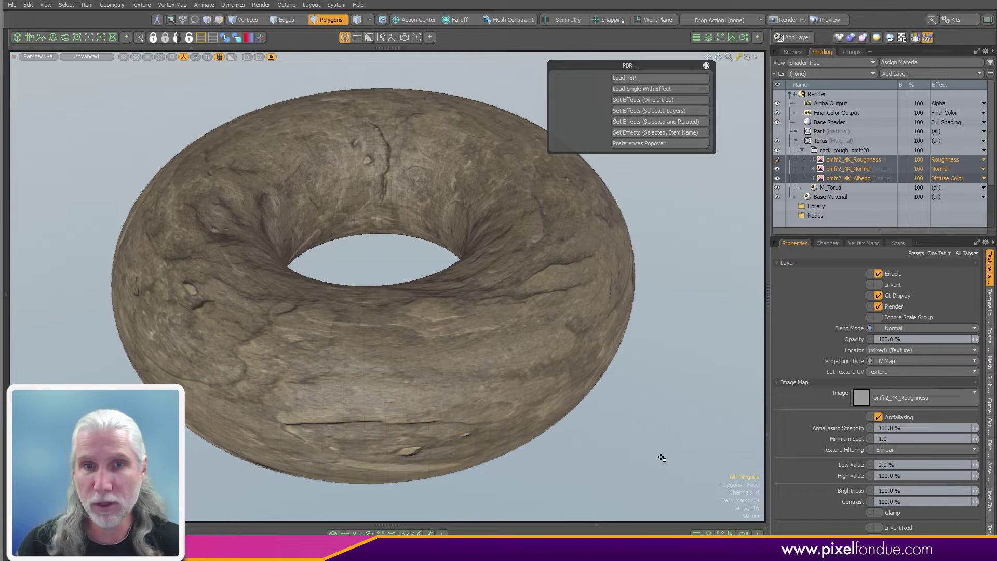
alt+drag(659, 453, 483, 337)
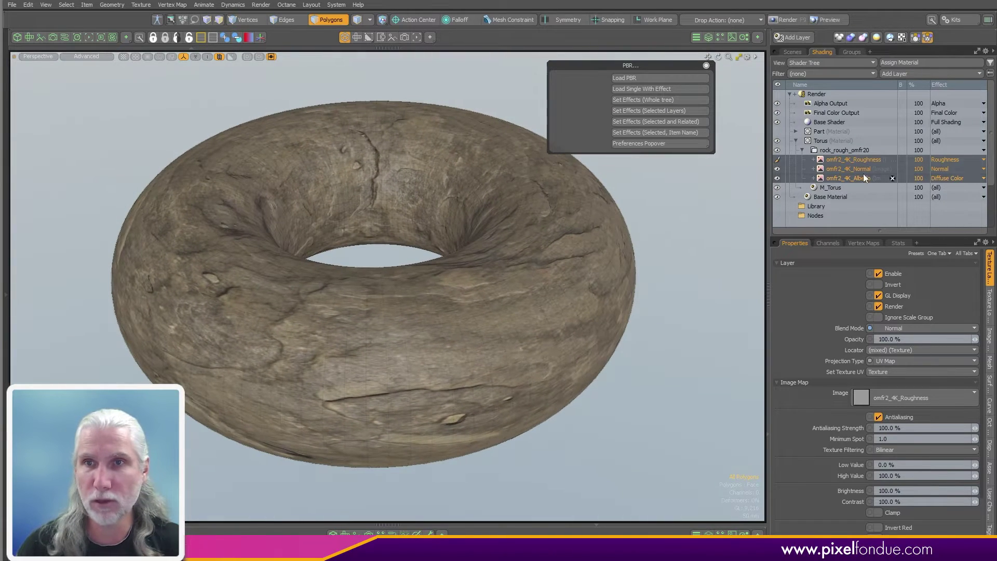
Expand the Roughness, Normal and Albedo layers and select all three of their texture locators.
click(813, 178)
click(813, 169)
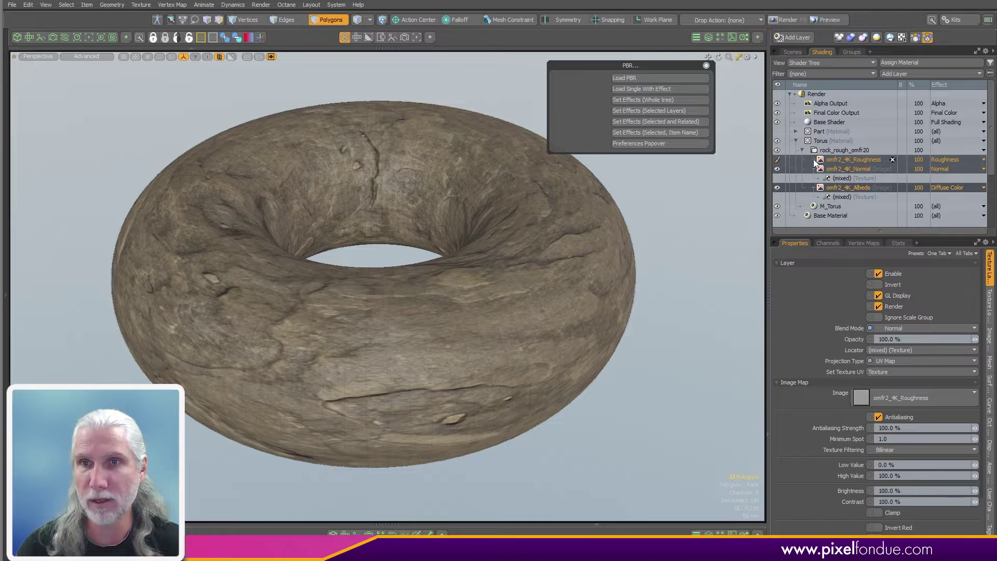
click(812, 159)
click(846, 168)
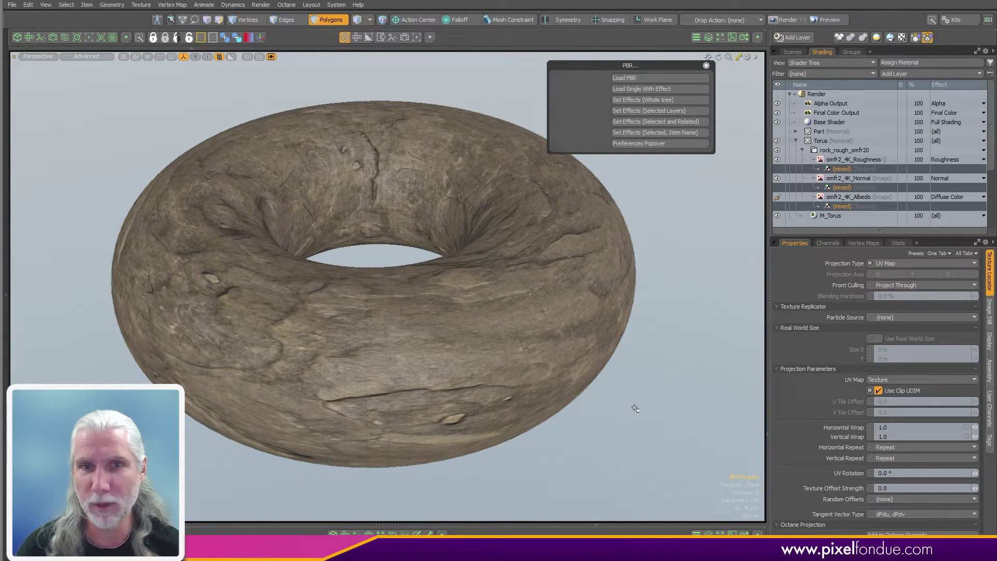
Change the projection type of the selected texture locators from UV Map to Triplanar Projection.
alt+drag(635, 408, 351, 342)
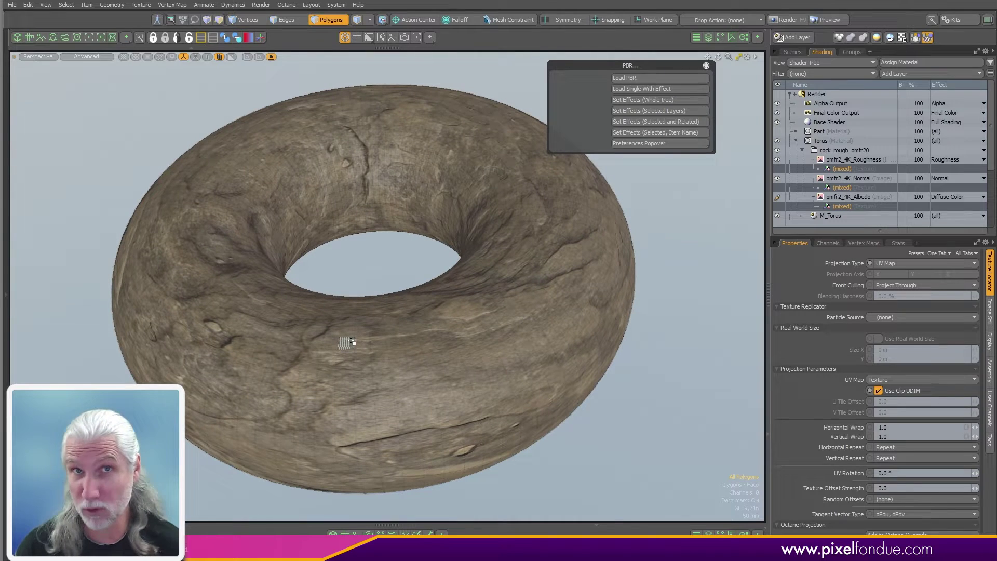
mouse_move(389, 410)
alt+mouse_down()
mouse_move(452, 358)
mouse_move(390, 407)
alt+mouse_up()
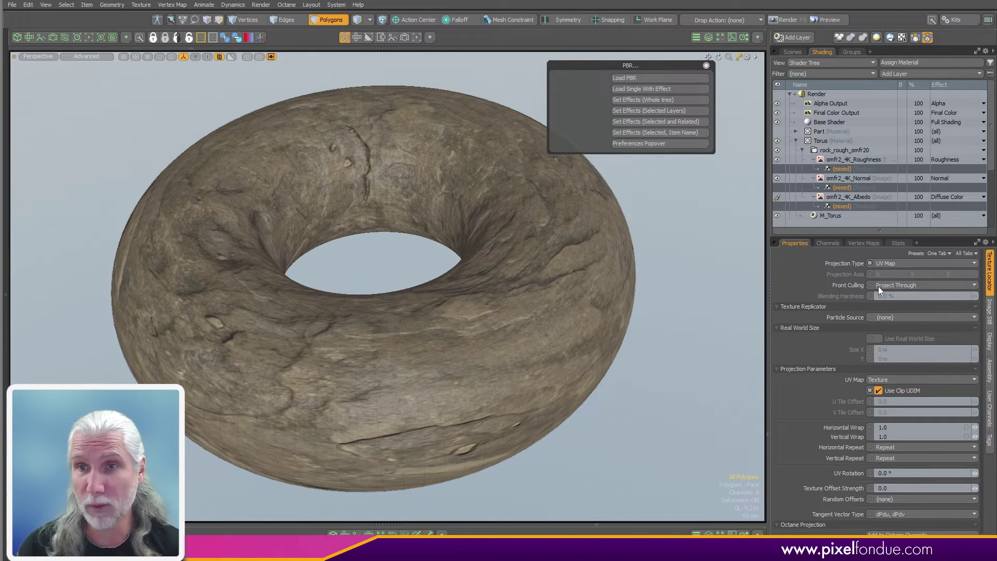
click(893, 262)
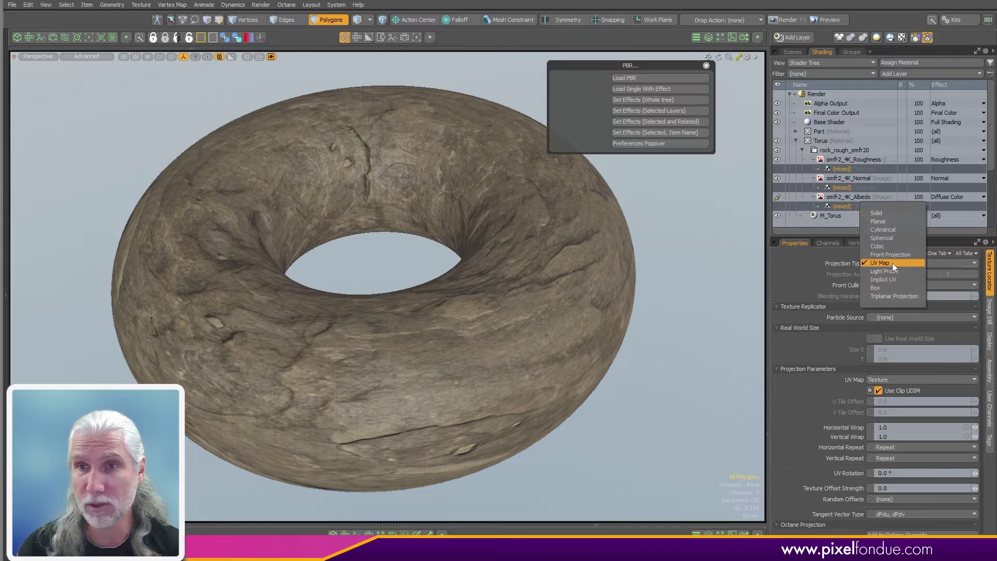
click(893, 298)
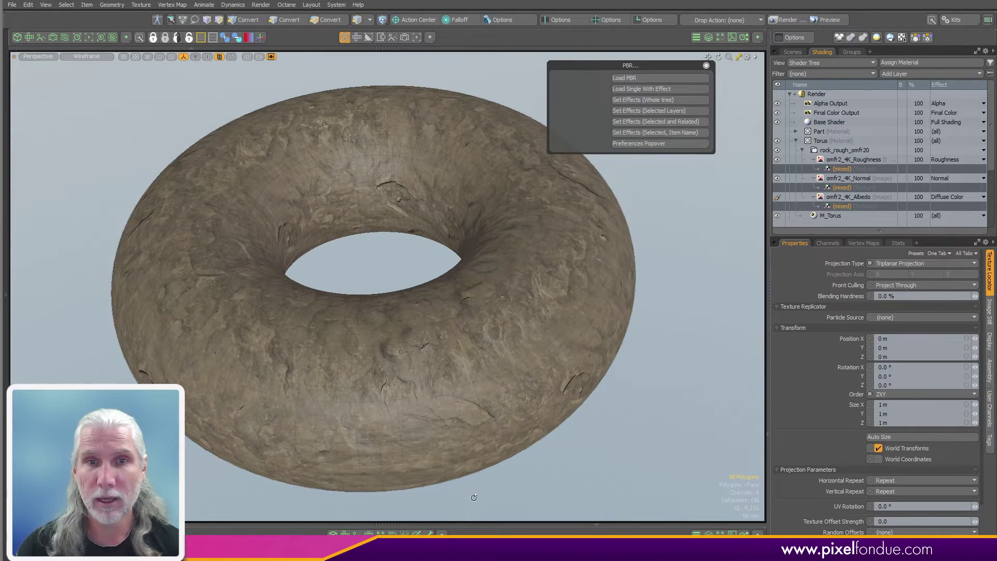
alt+drag(472, 496, 632, 390)
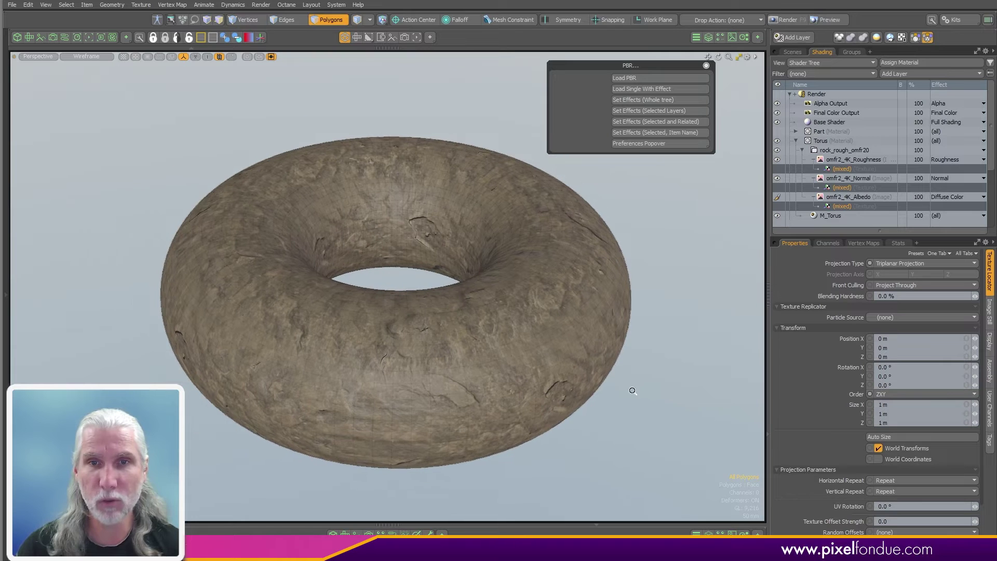
Close the PBR popover and activate channel haul for the texture locators' Size X, Y and Z channels.
click(706, 66)
alt+shift+drag(640, 176, 666, 174)
scroll(610, 199, up, 2)
alt+drag(447, 317, 435, 341)
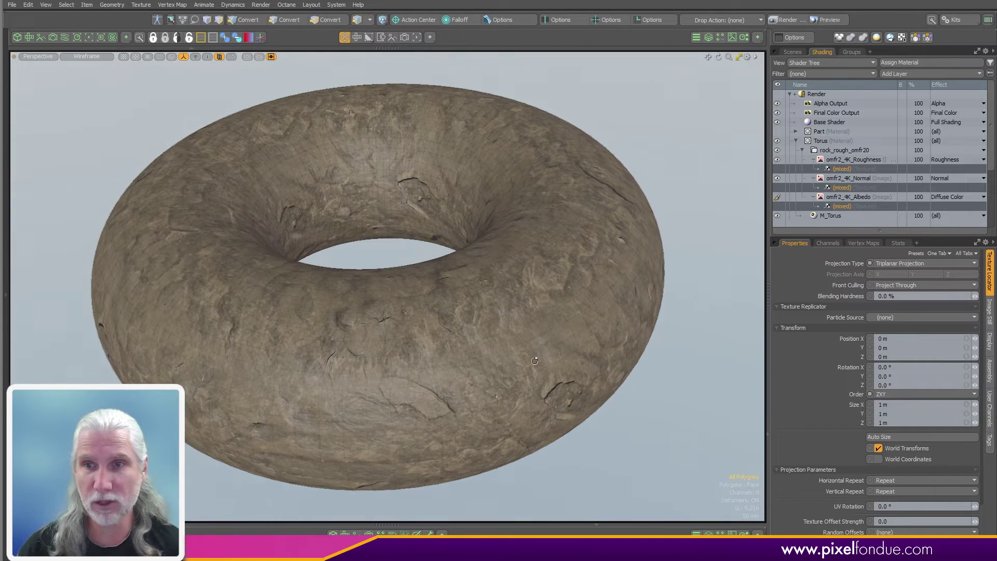
click(848, 405)
shift+click(851, 422)
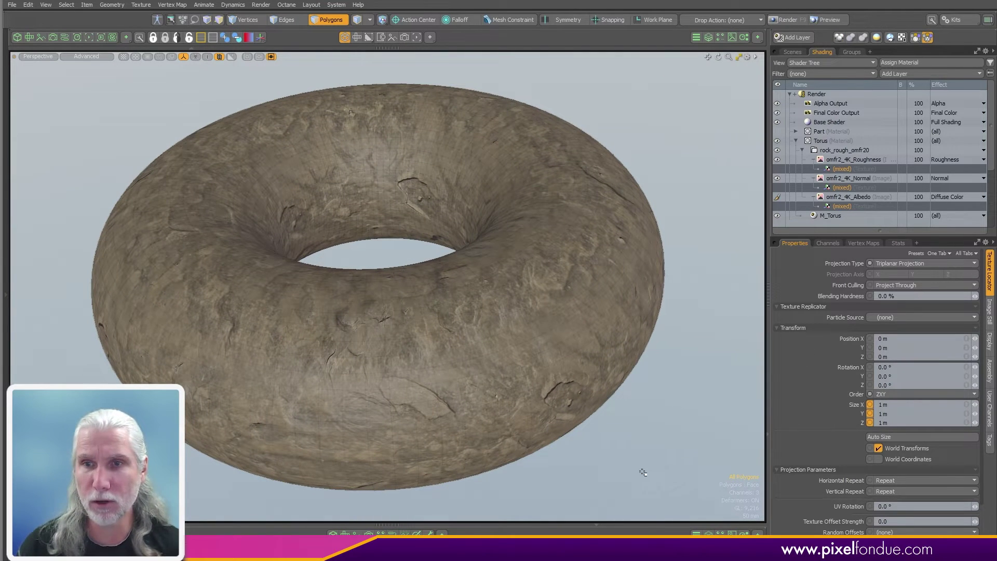
key(c)
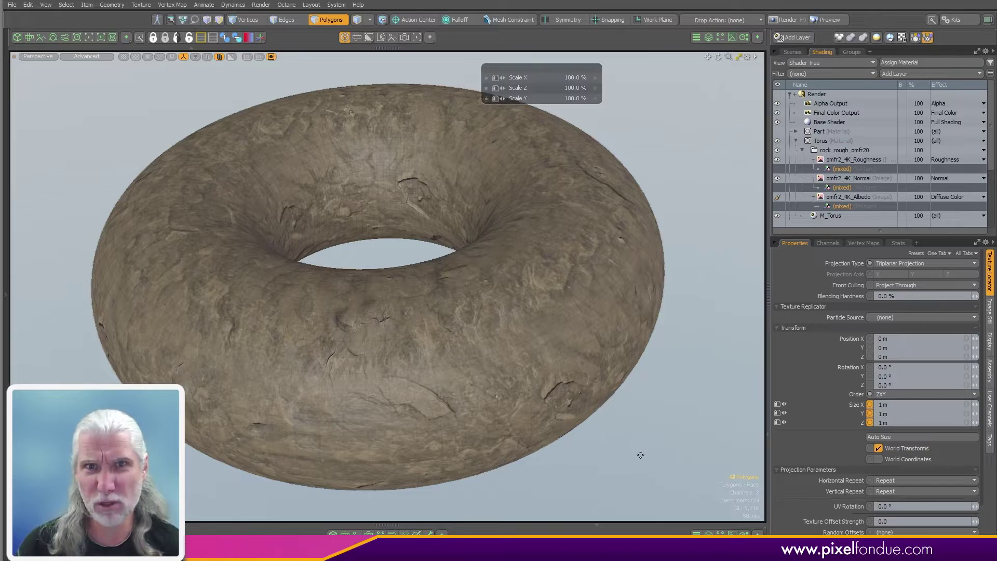
Vary the triplanar projection's Size X, Y and Z together to test the texture scale, ending at 1 m.
drag(638, 453, 667, 453)
middle_drag(670, 452, 589, 454)
mouse_move(590, 454)
alt+mouse_down()
mouse_move(586, 426)
mouse_move(588, 447)
alt+mouse_up()
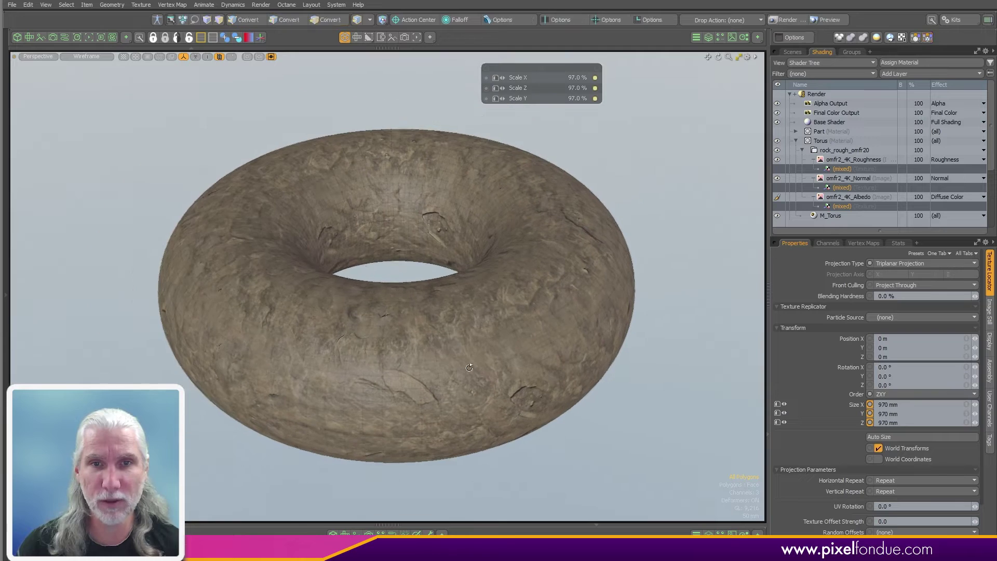
alt+drag(469, 368, 468, 365)
drag(556, 456, 580, 456)
middle_drag(582, 457, 534, 402)
drag(431, 355, 444, 385)
middle_drag(425, 370, 487, 418)
mouse_move(396, 379)
mouse_down()
mouse_move(446, 379)
mouse_move(338, 380)
mouse_move(422, 380)
mouse_move(402, 380)
mouse_up()
alt+shift+drag(577, 446, 563, 448)
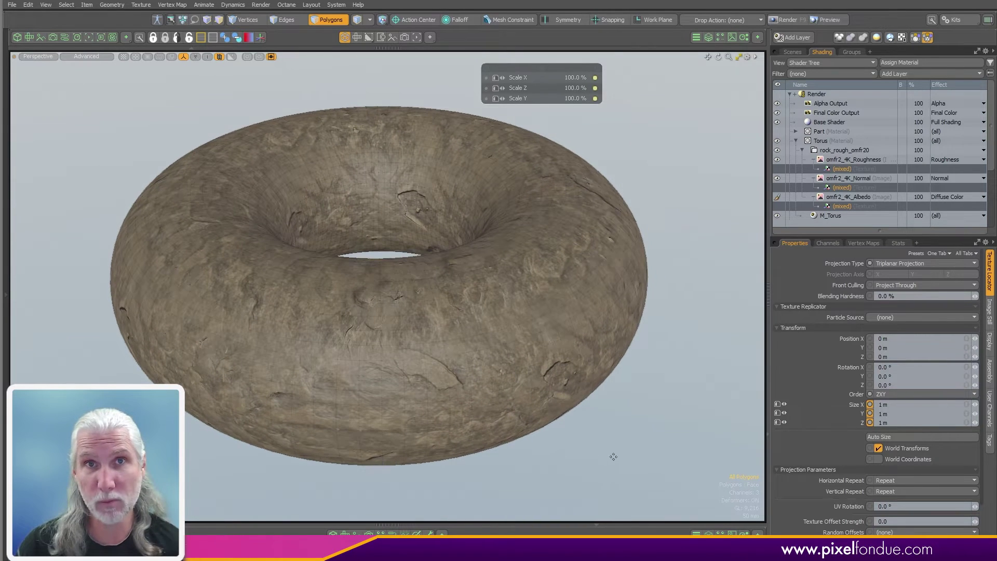
alt+drag(634, 419, 609, 425)
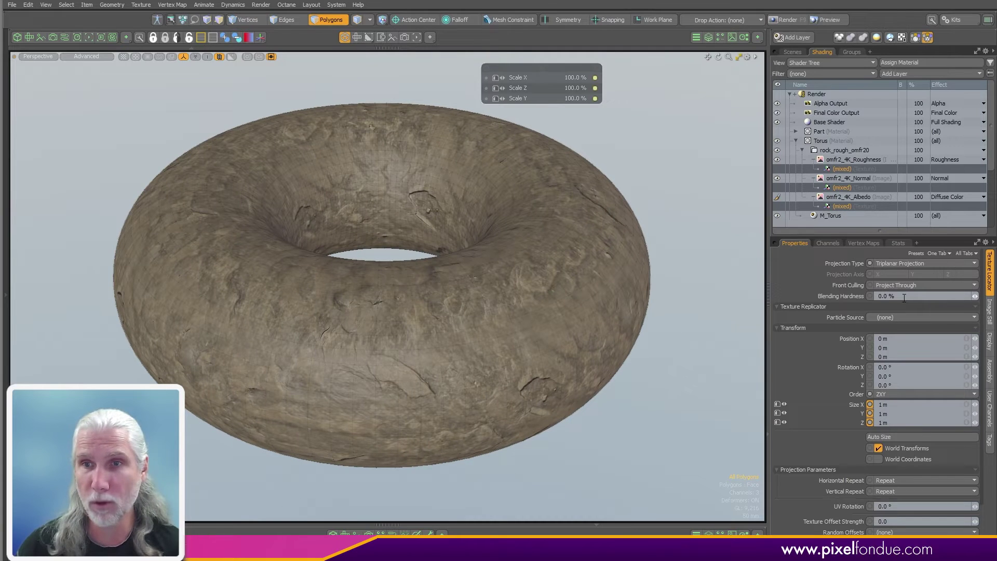
Add Blending Hardness to the hauled channels, try it at 79.5 %, and lower it to 2.0 % in a close-up view.
mouse_move(842, 298)
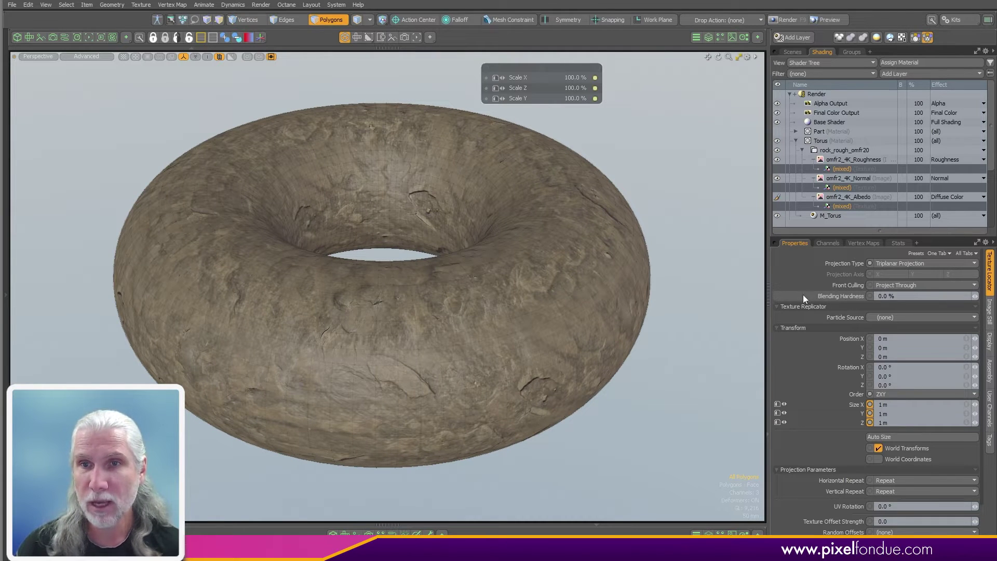
click(777, 297)
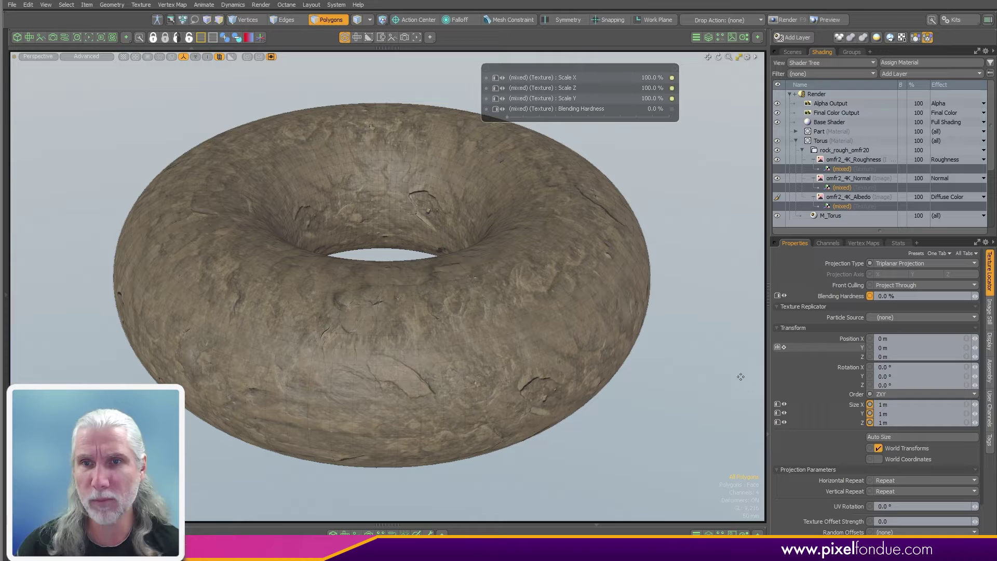
scroll(613, 434, up, 1)
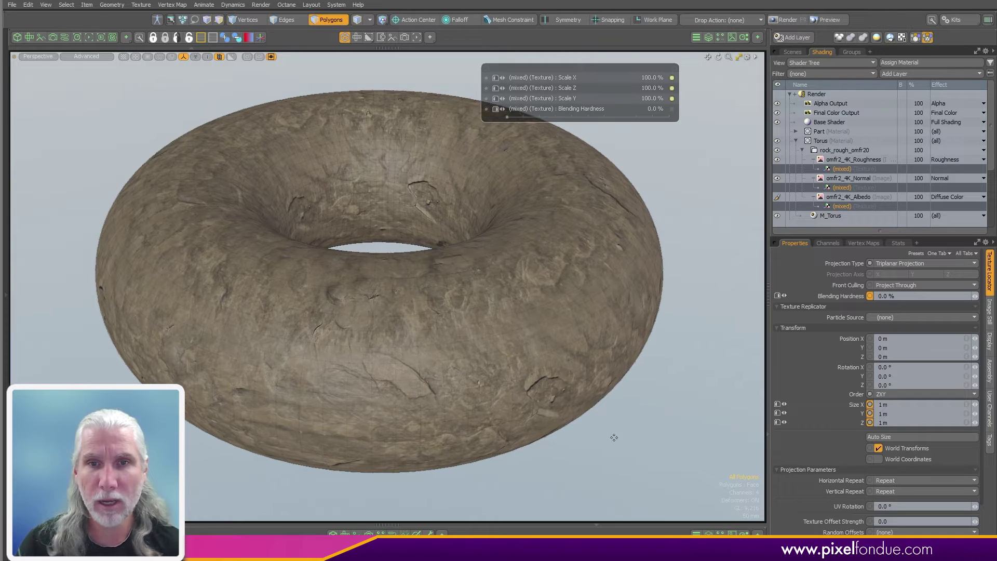
mouse_move(975, 296)
mouse_down()
mouse_move(995, 296)
mouse_move(983, 295)
mouse_up()
drag(914, 296, 948, 296)
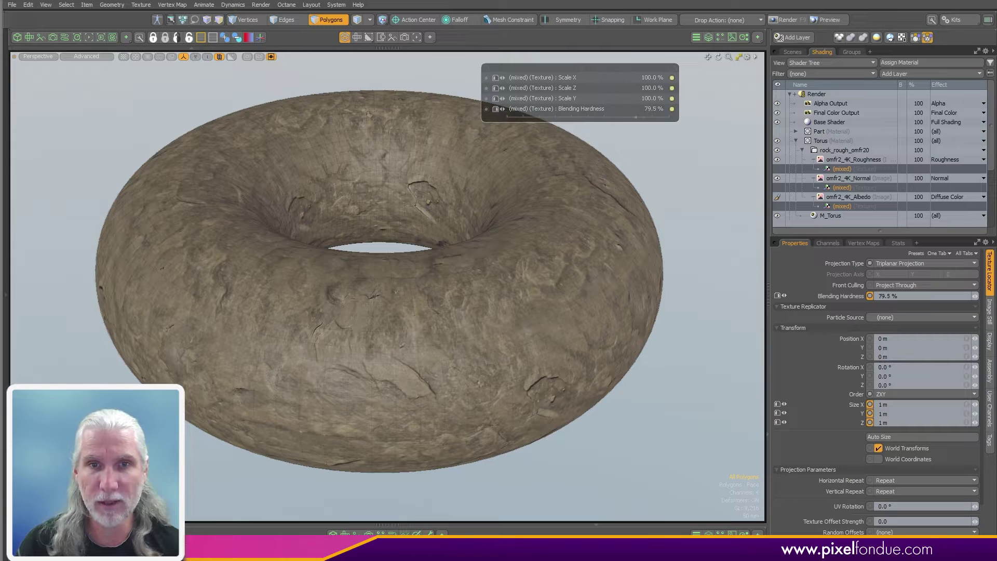
drag(402, 344, 519, 381)
ctrl+alt+drag(428, 372, 345, 371)
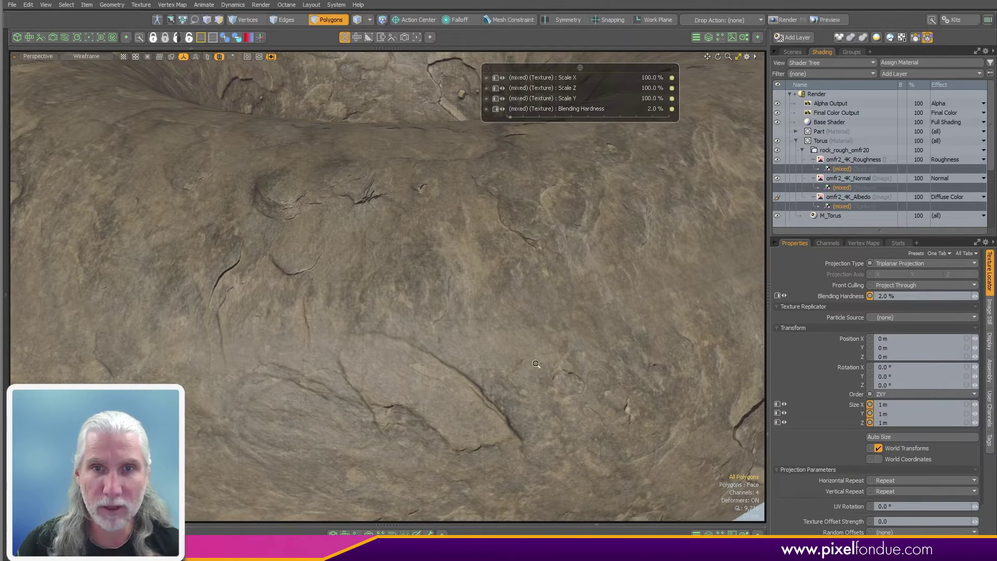
Set the triplanar Blending Hardness to 6.5 % and Size X, Y and Z to 900 mm on the torus textures.
ctrl+alt+drag(535, 364, 492, 388)
right_drag(492, 388, 495, 387)
alt+drag(495, 387, 466, 392)
alt+drag(677, 464, 444, 331)
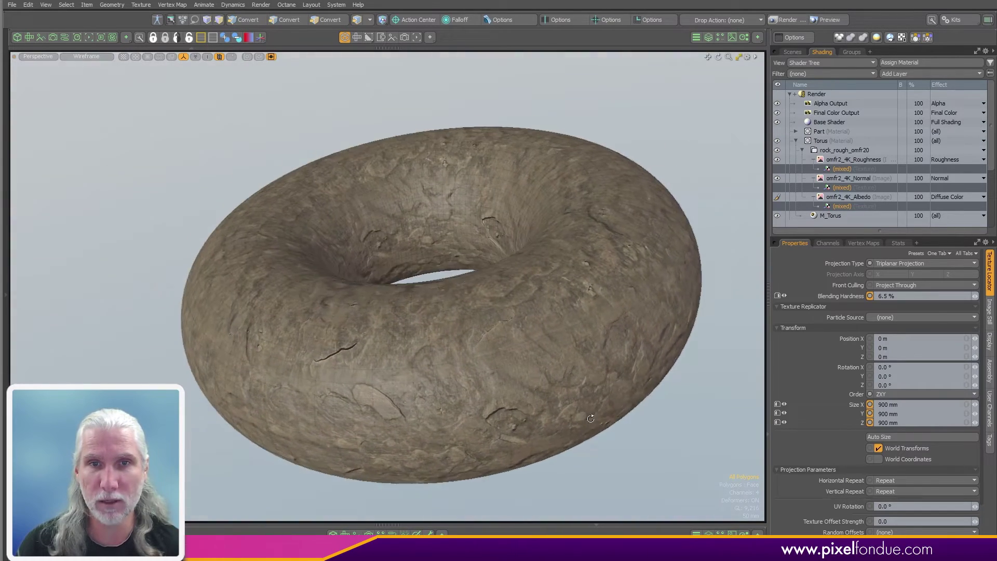
alt+drag(591, 418, 603, 443)
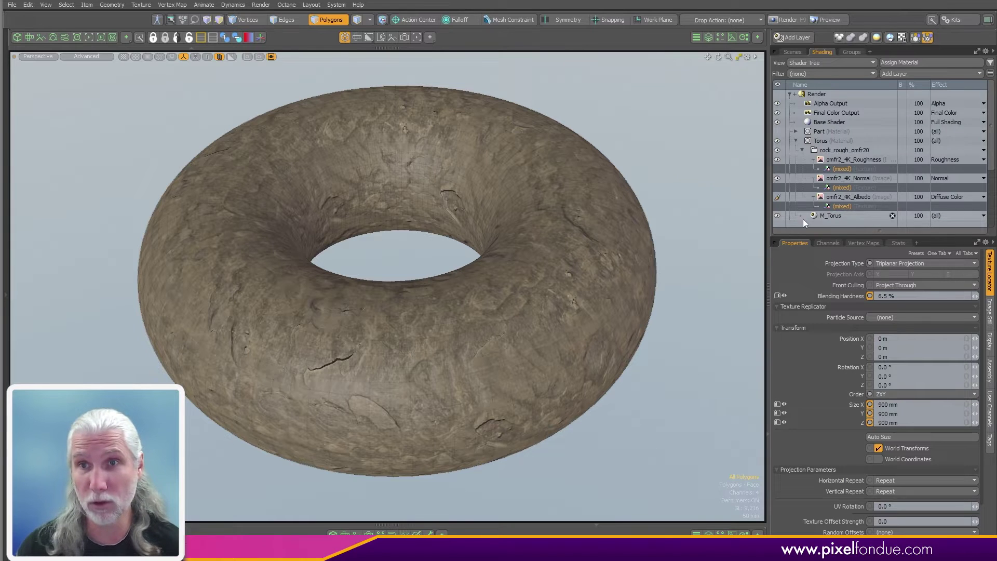
Collapse the Torus material group in the Shader Tree and turn off its visibility.
click(825, 150)
click(812, 141)
click(796, 140)
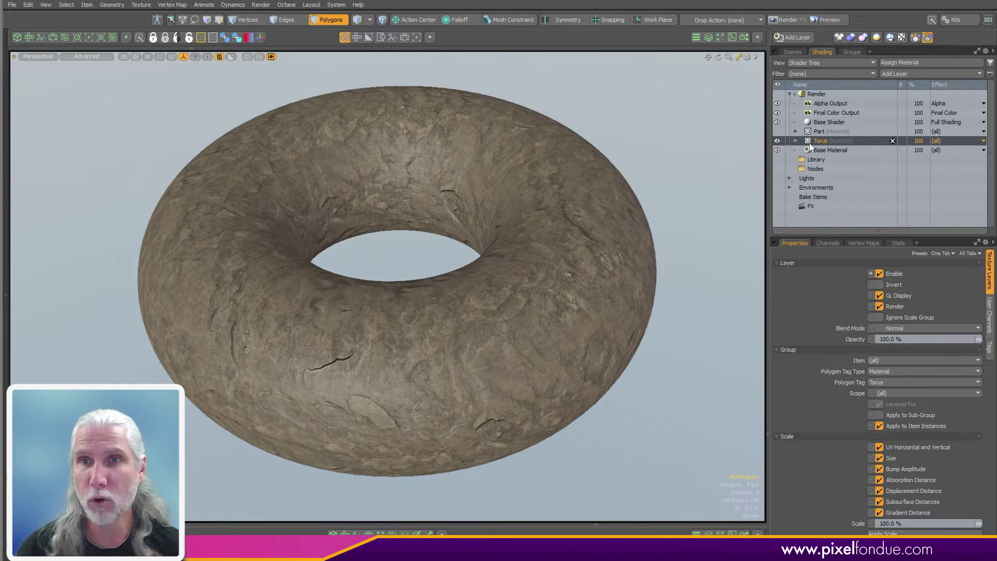
click(777, 141)
Show the Mechanical Part mesh in the scene and hide the Toroid.
click(826, 130)
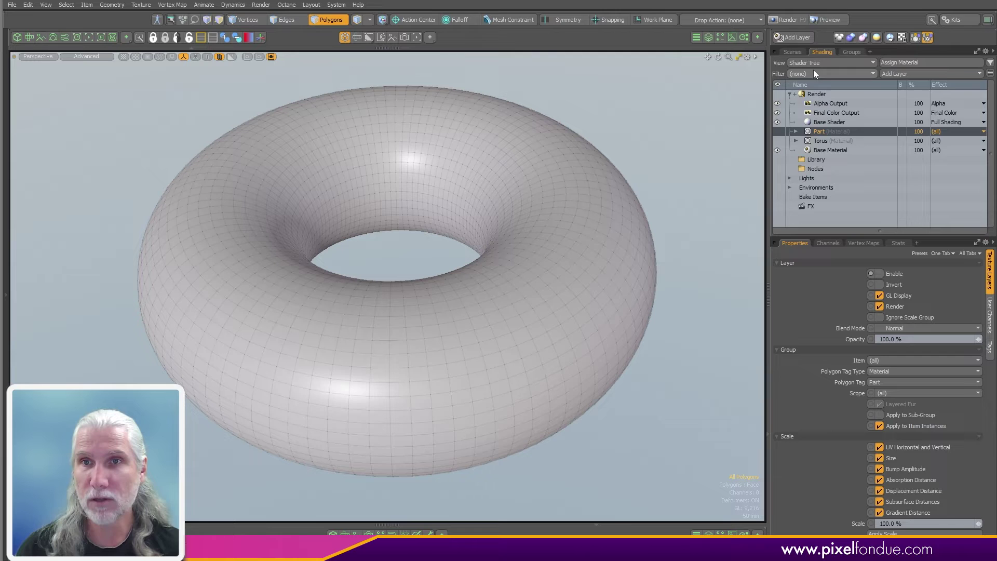
click(794, 52)
click(777, 120)
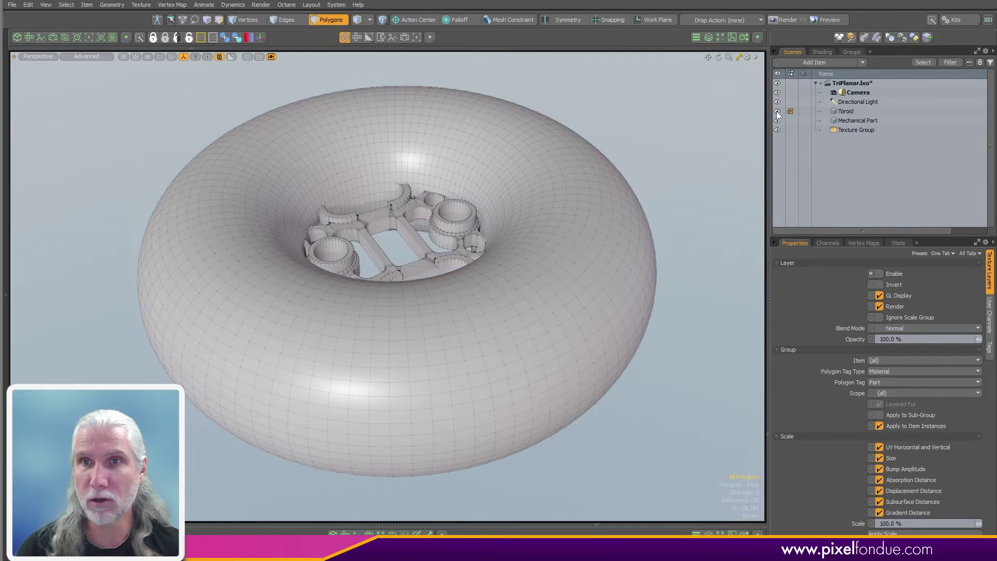
click(777, 111)
alt+drag(379, 324, 471, 297)
click(811, 122)
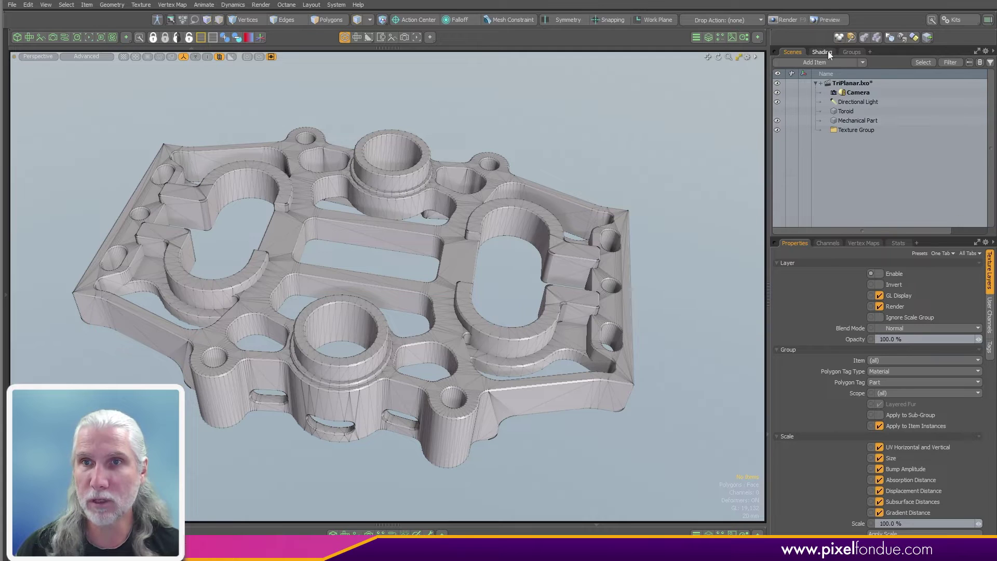
Expand the Part material group in the Shader Tree, turn on its visibility and deselect it.
click(822, 52)
click(794, 132)
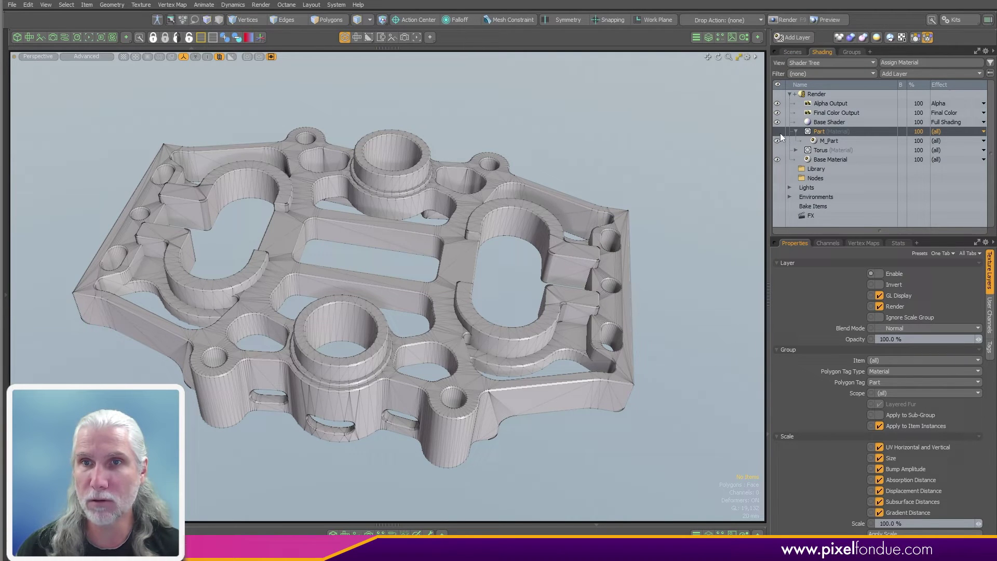
click(777, 131)
ctrl+click(823, 132)
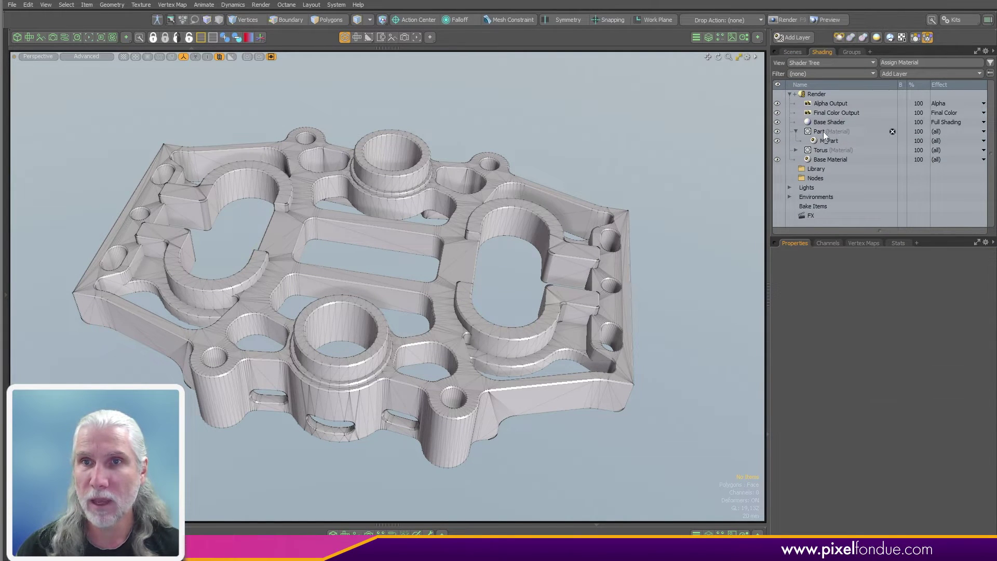
Add the tjxjddgc_4K_Roughness image from the clip list to the Part material group and close the list.
click(732, 36)
drag(688, 104, 668, 220)
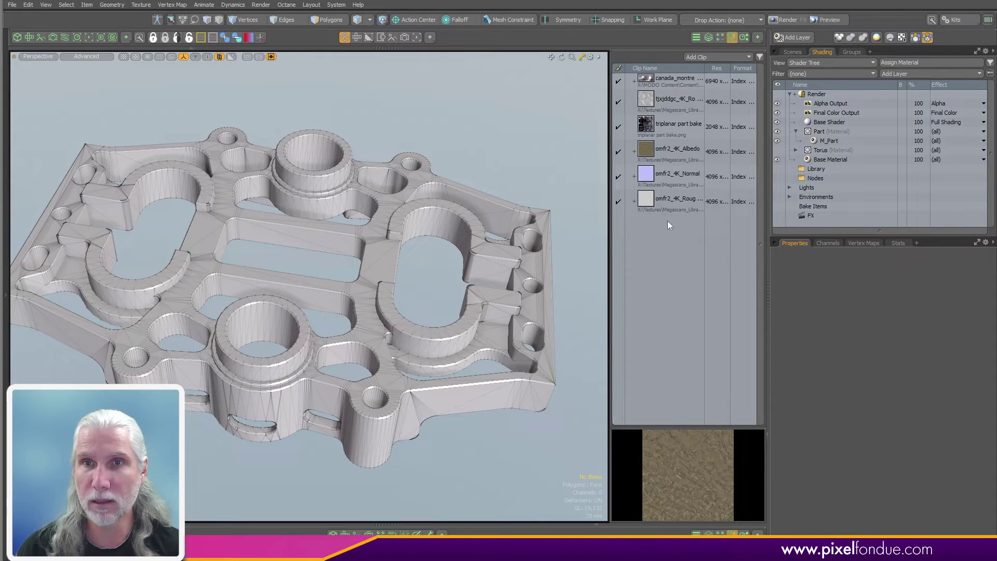
click(660, 102)
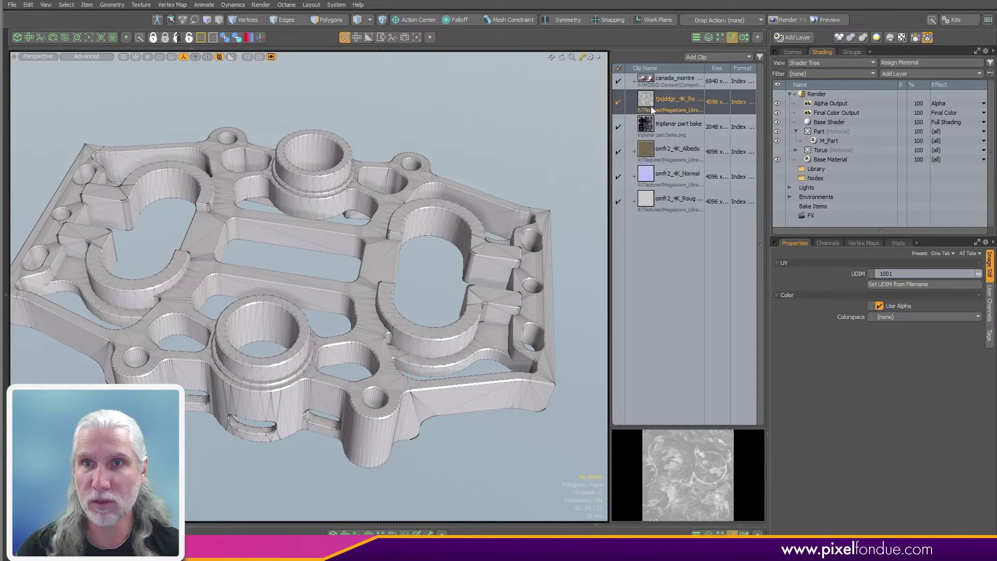
click(618, 127)
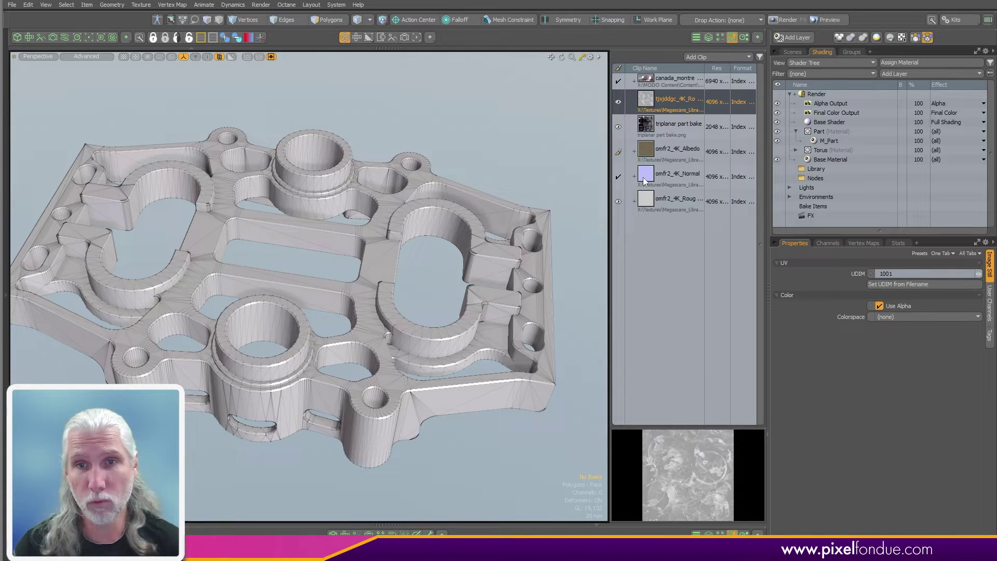
drag(609, 346, 489, 346)
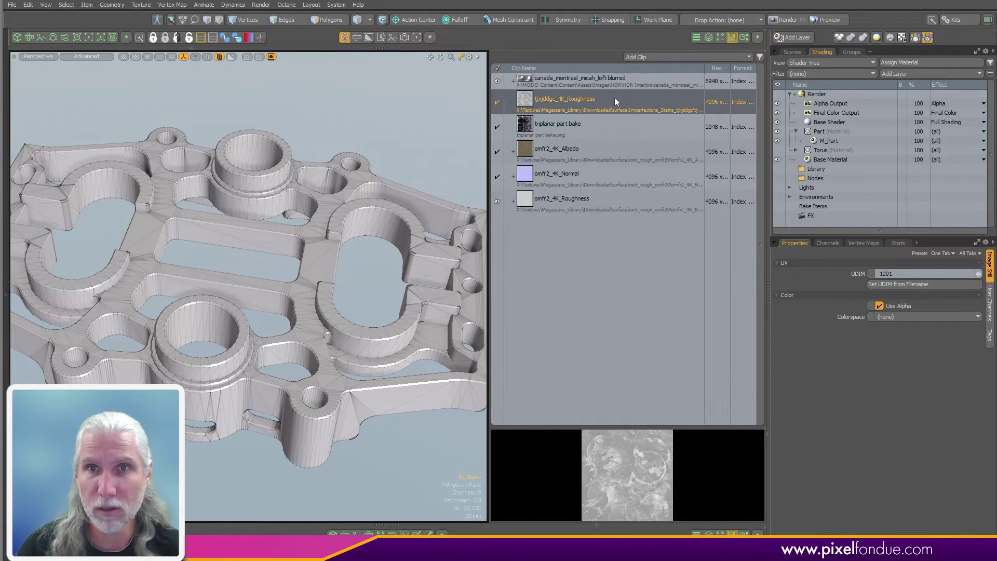
drag(567, 104, 834, 131)
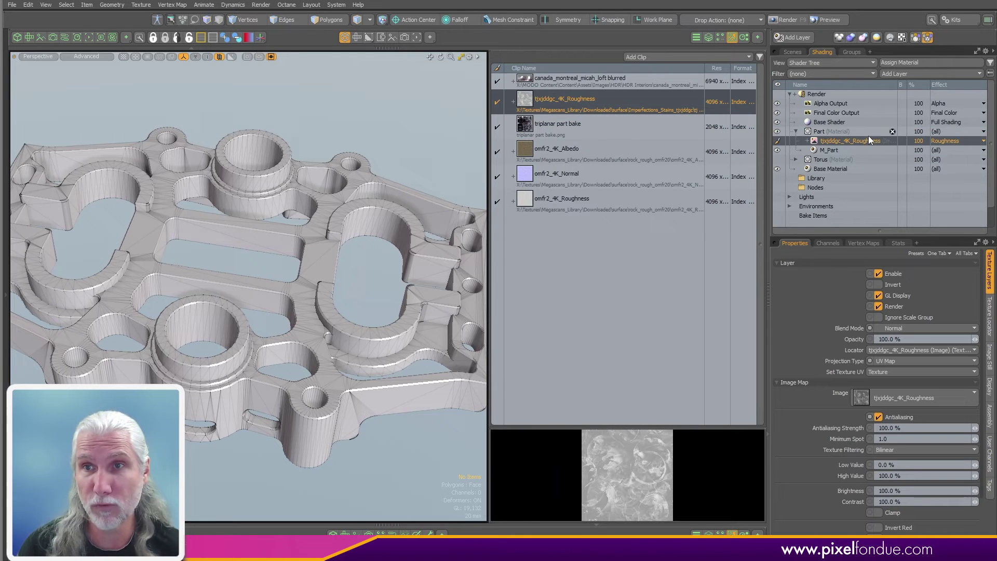
click(731, 40)
Change the effect of the tjxjddgc_4K_Roughness layer to Diffuse Color.
alt+drag(514, 245, 540, 238)
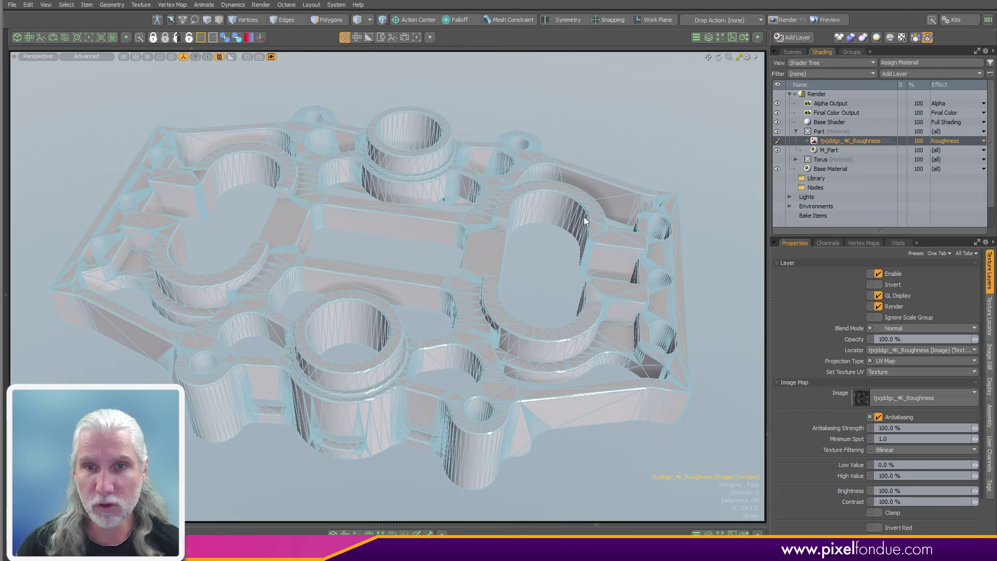
click(939, 141)
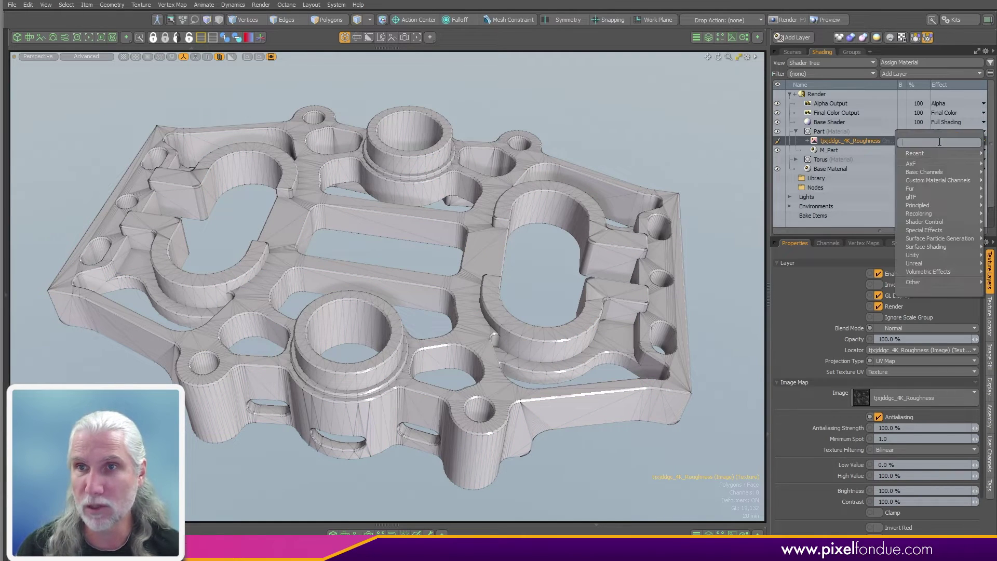
click(996, 161)
Examine the UV-mapped texture up close along the part's side walls and switch to edge selection.
alt+drag(545, 306, 524, 291)
ctrl+alt+drag(281, 358, 375, 358)
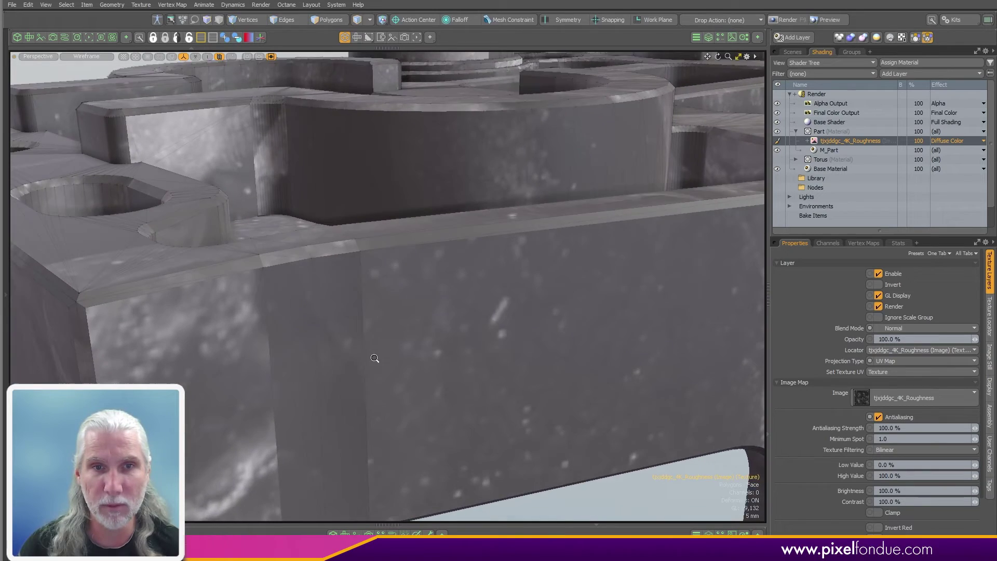
key(2)
key(5)
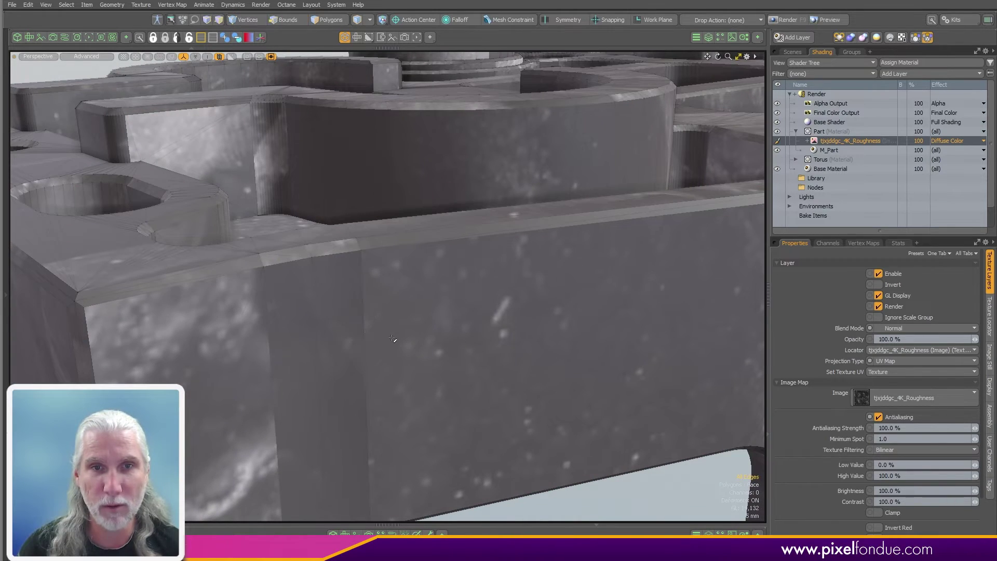
click(541, 289)
key(2)
scroll(541, 289, down, 4)
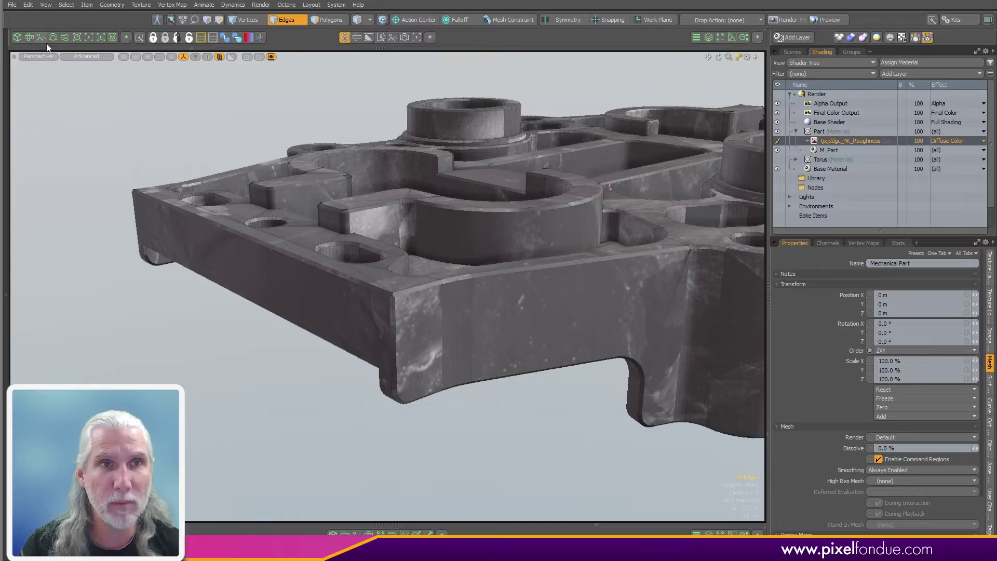
Open the UV view beside the model and select edges on the part to compare its seams with the UV layout.
click(30, 37)
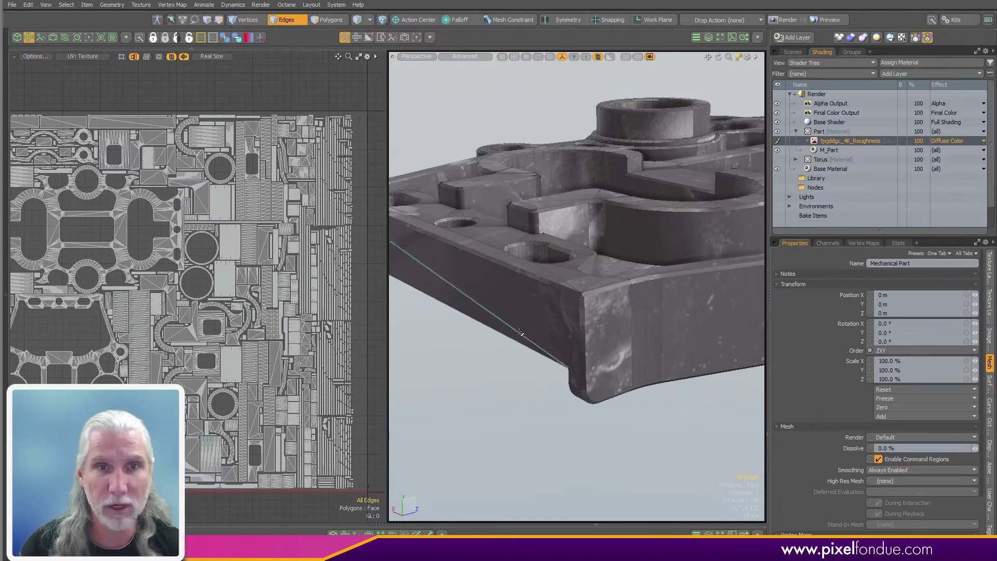
alt+shift+drag(60, 366, 197, 358)
alt+shift+drag(197, 358, 143, 358)
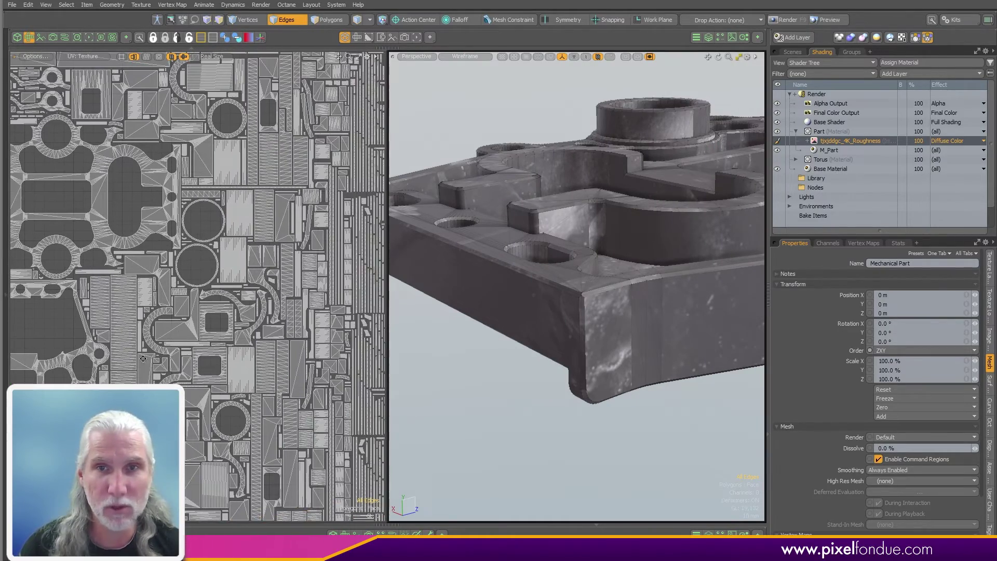
alt+drag(655, 319, 591, 338)
scroll(612, 340, up, 4)
click(601, 354)
shift+click(670, 237)
key(a)
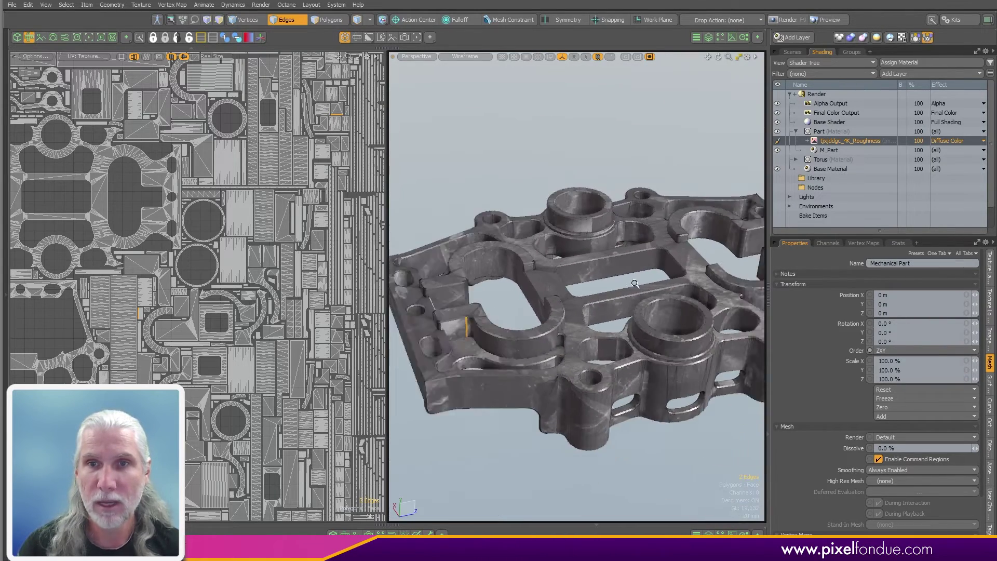
Close the UV view, clear the edge selection and frame the whole mechanical part.
click(26, 41)
alt+drag(429, 297, 427, 290)
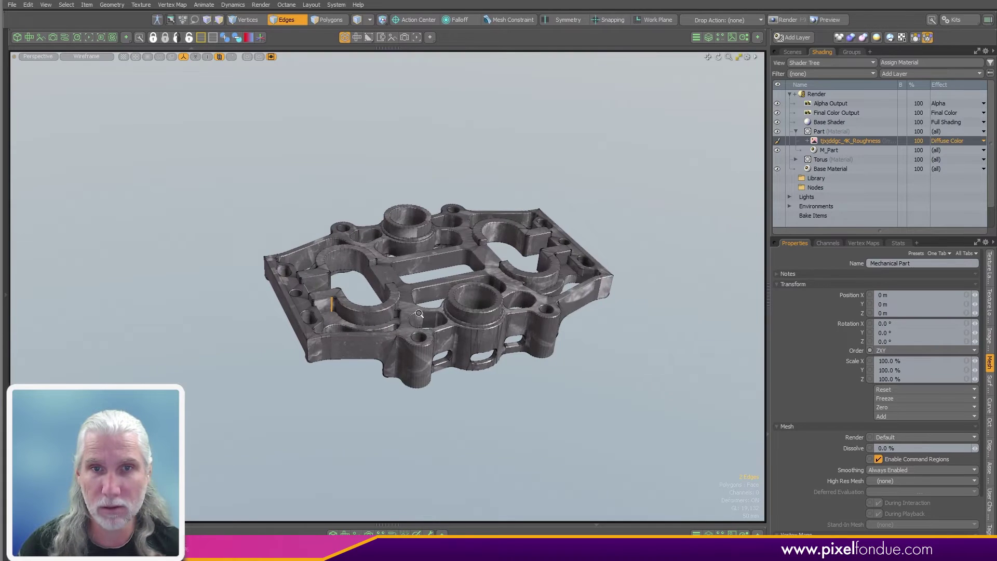
scroll(429, 298, up, 4)
click(332, 447)
alt+drag(332, 447, 394, 429)
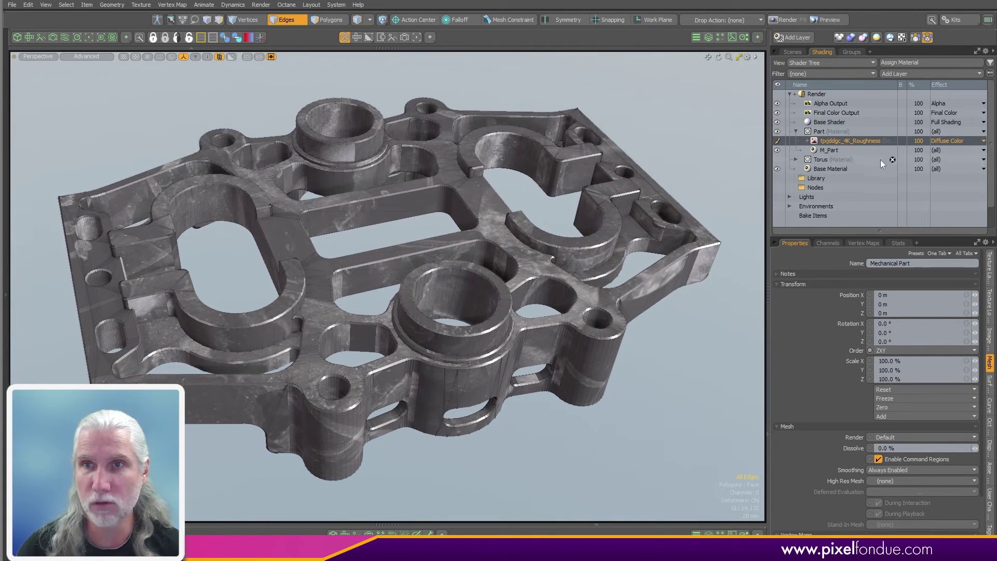
Set the projection type of the tjxjddgc_4K_Roughness texture locator to Triplanar Projection.
click(806, 141)
click(830, 150)
click(895, 263)
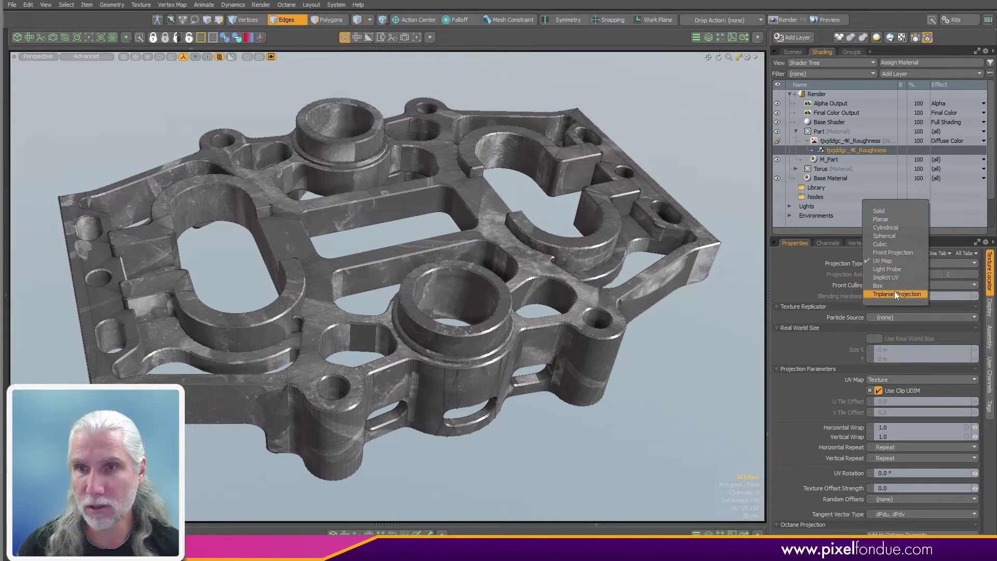
click(894, 291)
Haul the locator's Size X, Y and Z and Blending Hardness channels, setting the sizes to 1.1 m and the hardness to 100 %.
drag(858, 420, 853, 404)
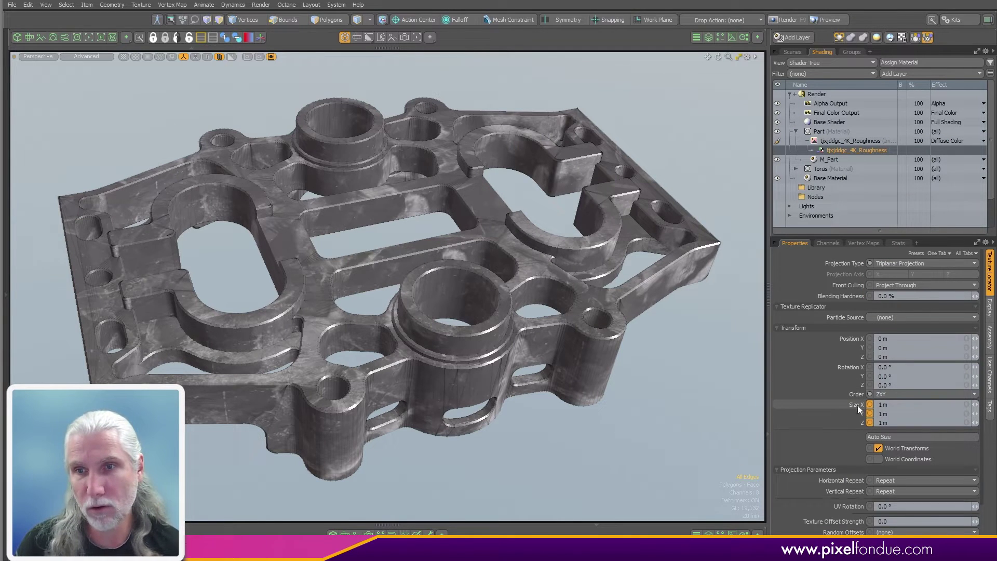
key(c)
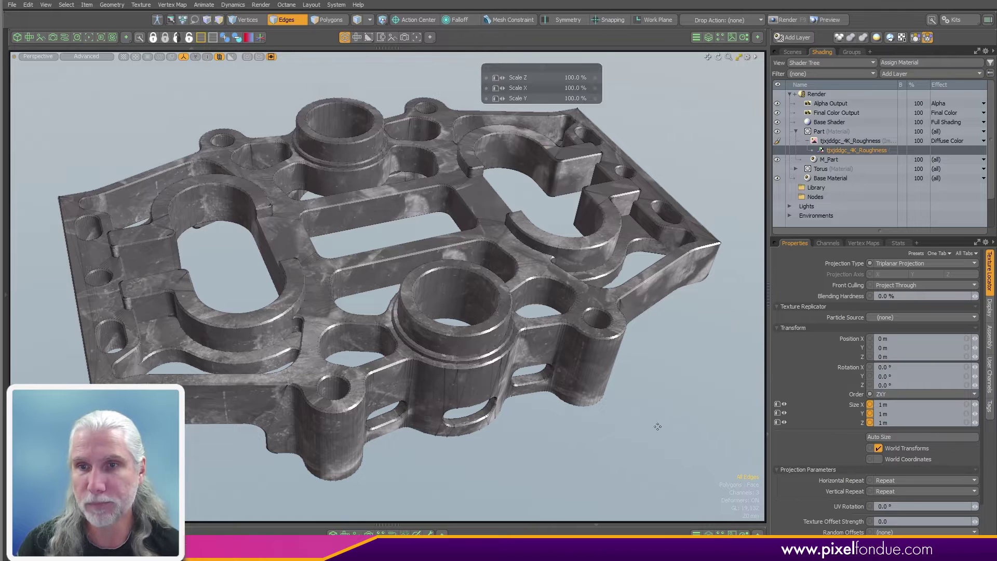
click(782, 296)
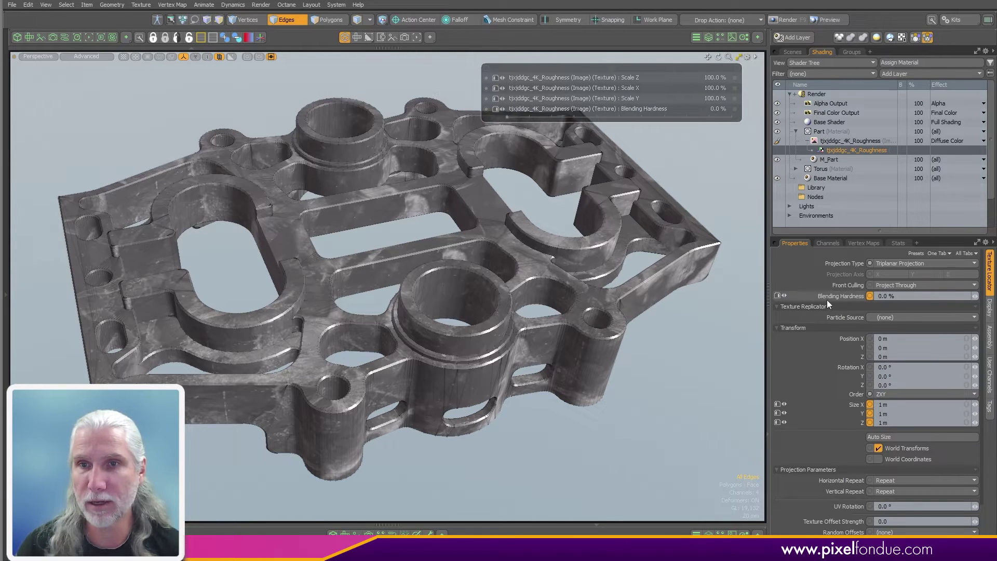
alt+shift+drag(574, 346, 555, 409)
mouse_move(734, 119)
mouse_down()
mouse_move(524, 120)
mouse_move(733, 120)
mouse_up()
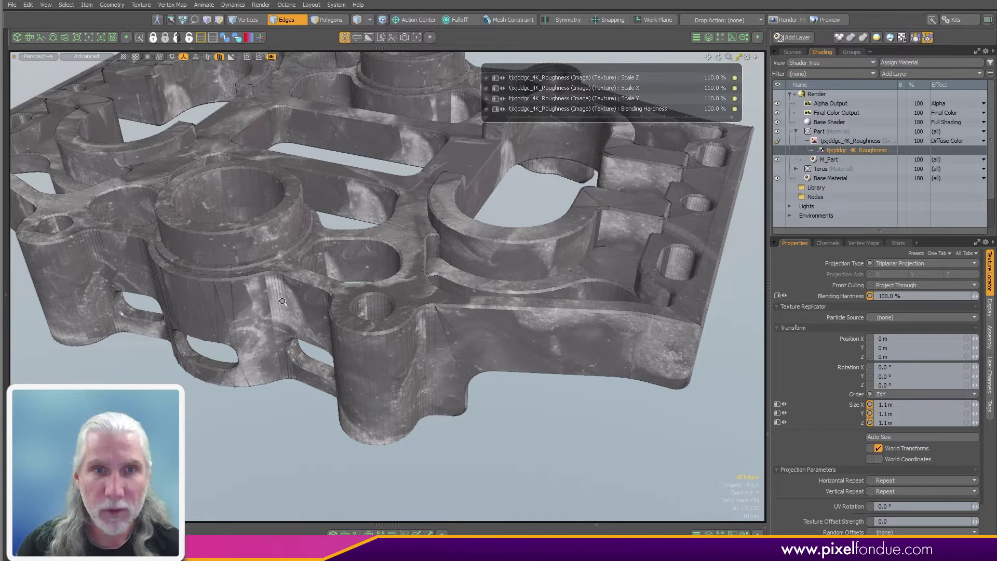
Inspect the blends up close while lowering Blending Hardness through 72 % to 0.0 %, and return to the whole part.
ctrl+alt+drag(282, 301, 269, 307)
drag(417, 229, 641, 131)
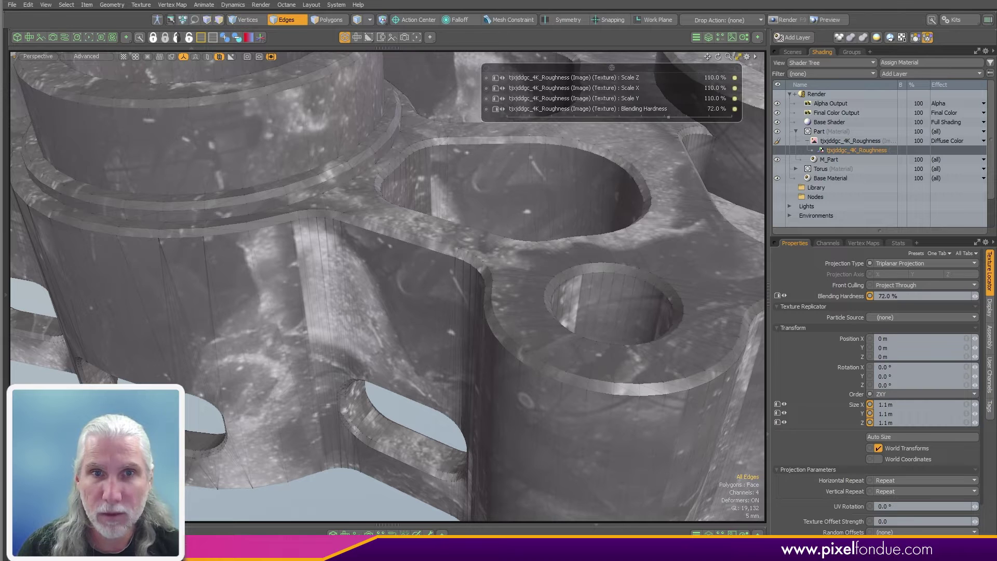
drag(411, 229, 391, 229)
ctrl+alt+drag(441, 281, 410, 439)
key(q)
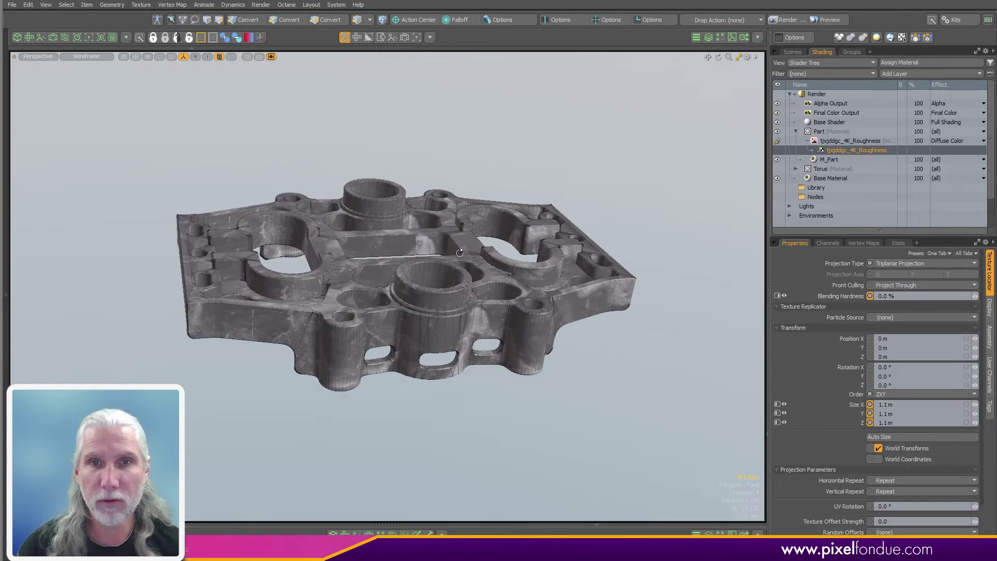
alt+drag(466, 423, 480, 462)
ctrl+alt+drag(480, 405, 636, 397)
alt+drag(636, 397, 645, 392)
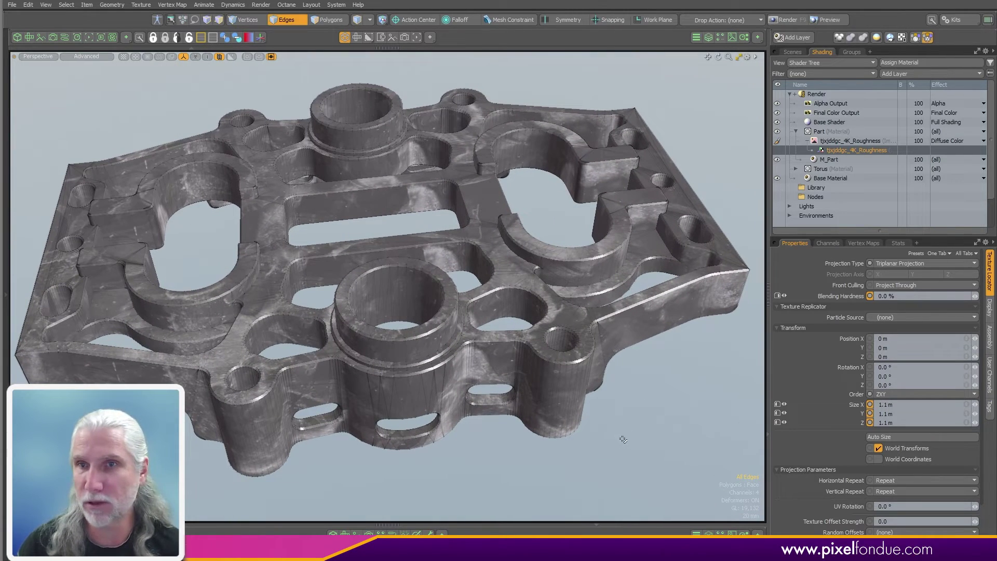
Set the M_Part material's Diffuse Amount to 0 % and its Specular Amount to 100 %.
click(824, 142)
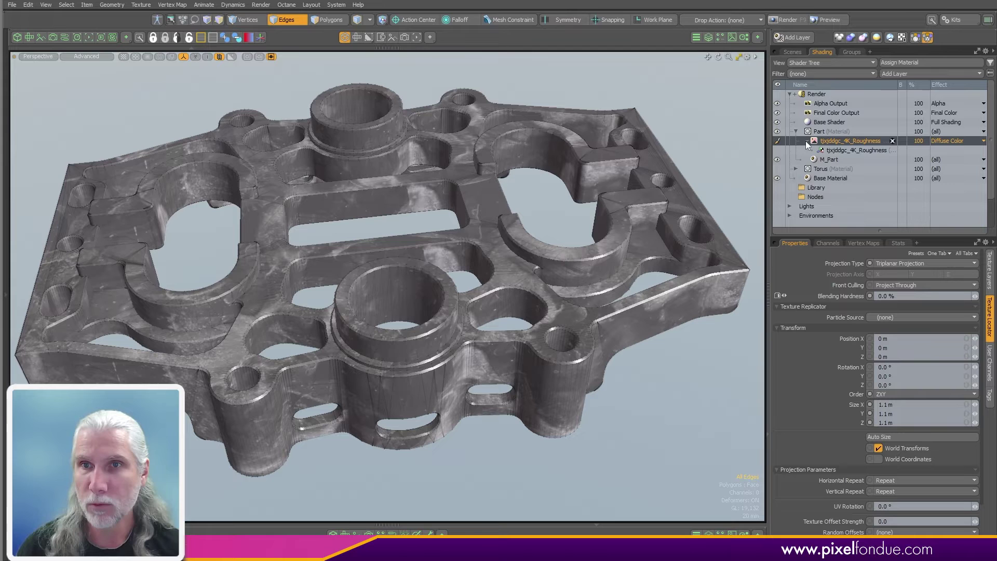
click(806, 142)
click(832, 150)
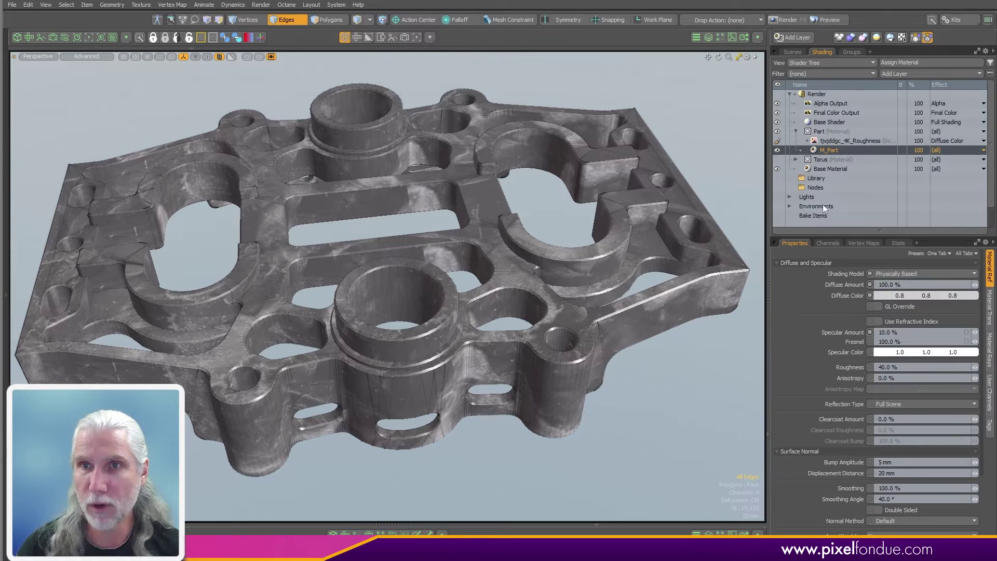
double_click(904, 284)
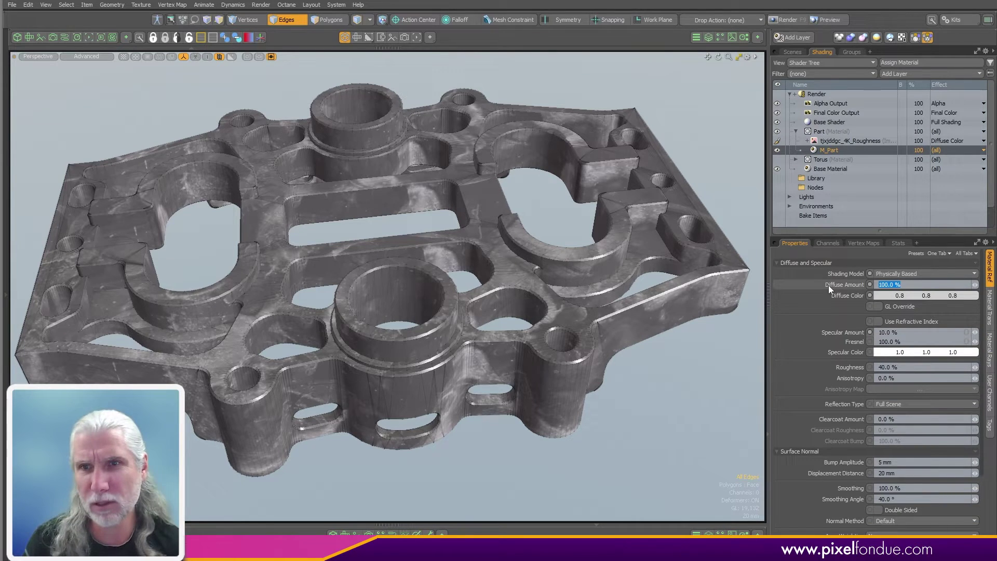
text(0)
key(Return)
double_click(905, 332)
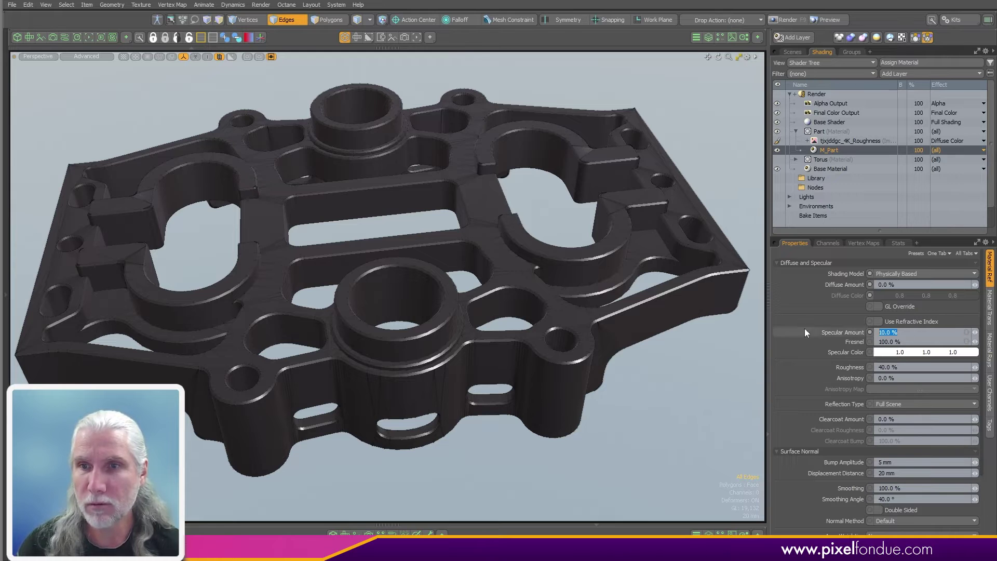
text(100)
key(Return)
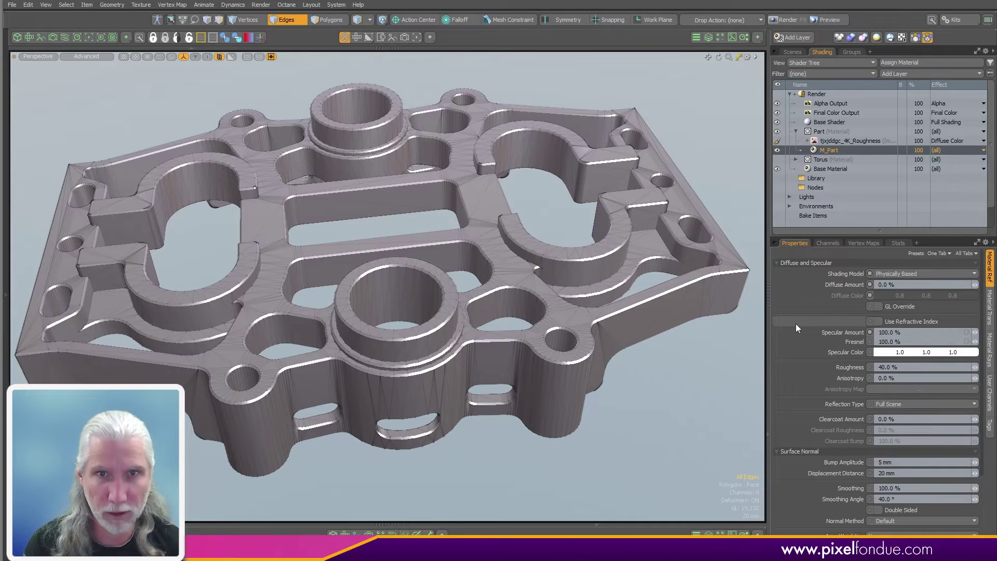
Change the effect of the tjxjddgc_4K_Roughness texture layer to Roughness and inspect the part from a lower angle.
click(839, 142)
click(929, 141)
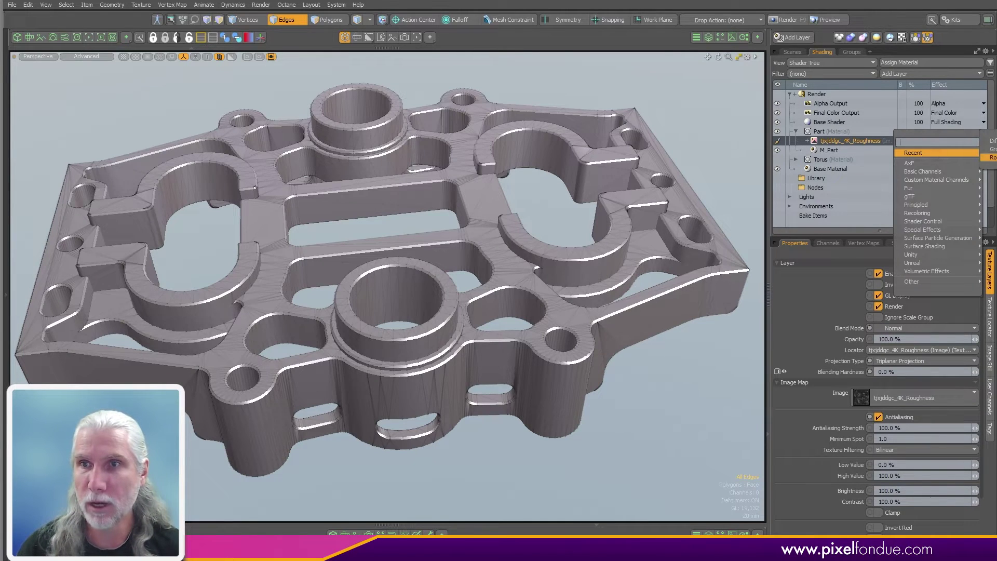
click(992, 158)
alt+drag(498, 244, 509, 224)
ctrl+alt+drag(446, 192, 612, 218)
ctrl+alt+drag(613, 218, 639, 120)
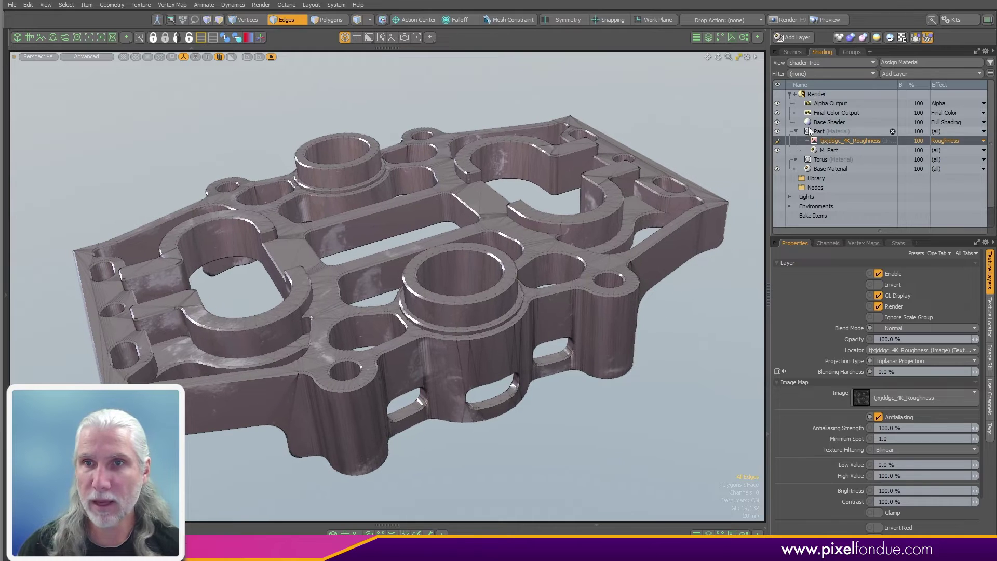
Start Load PBR for the Part material group and browse from the surface folder into Metal_Rusty_tj0hdfpg.
click(822, 132)
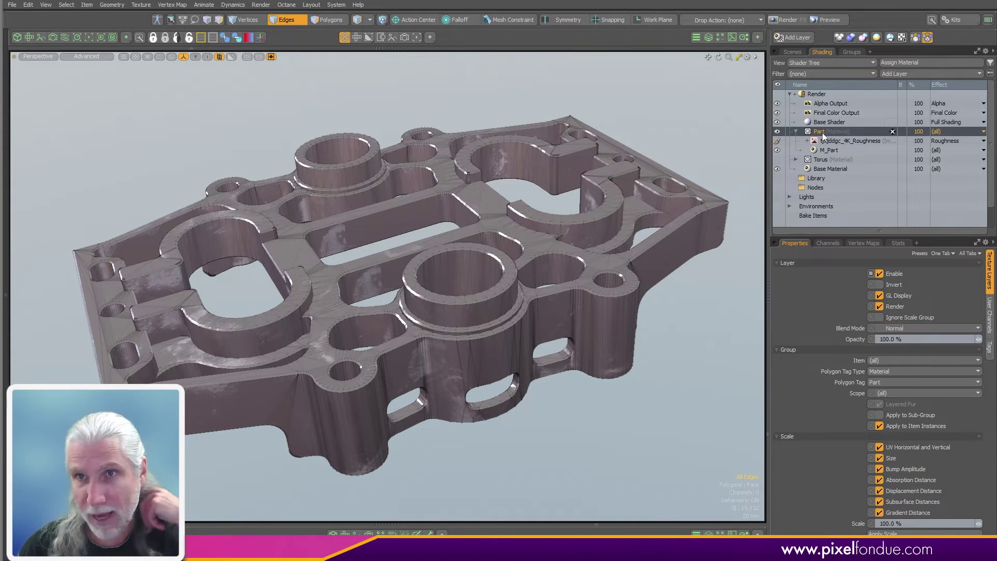
click(914, 38)
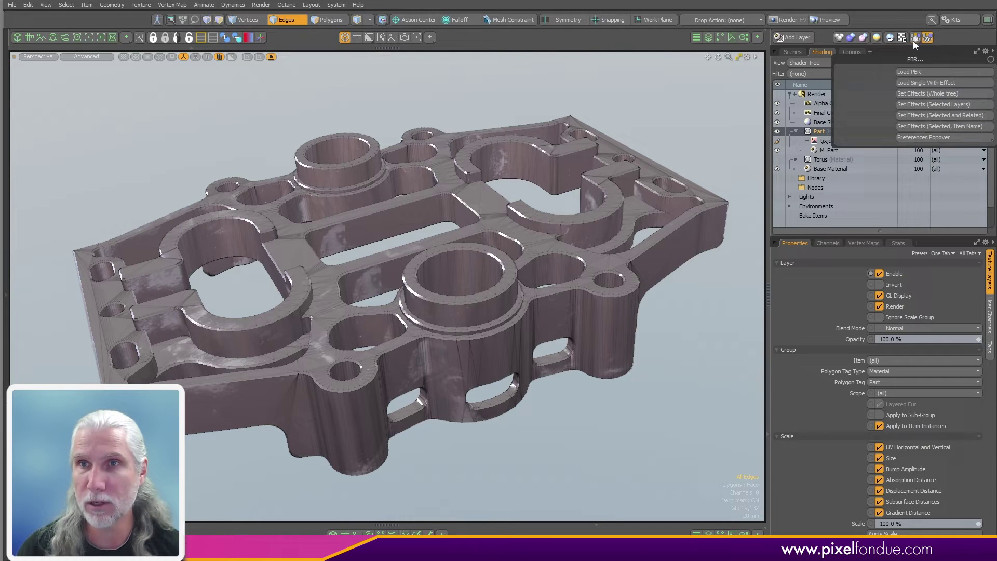
click(904, 83)
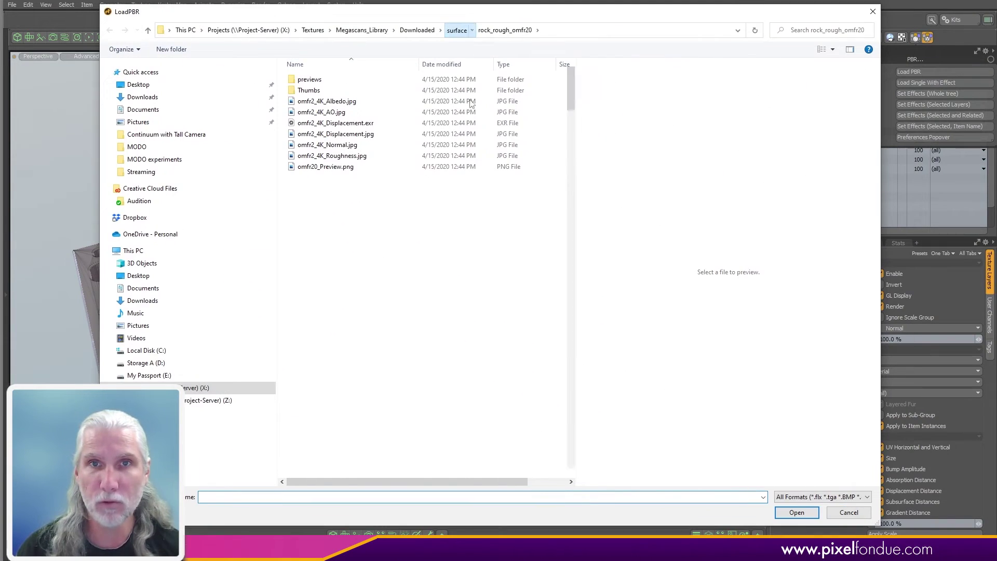
click(457, 30)
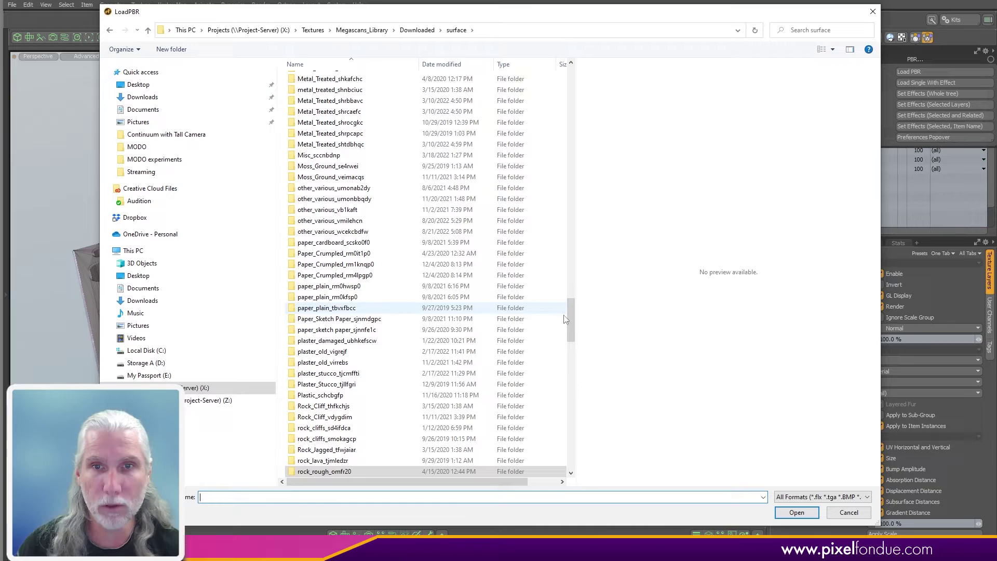
mouse_move(570, 325)
mouse_down()
mouse_move(571, 387)
mouse_move(569, 314)
mouse_up()
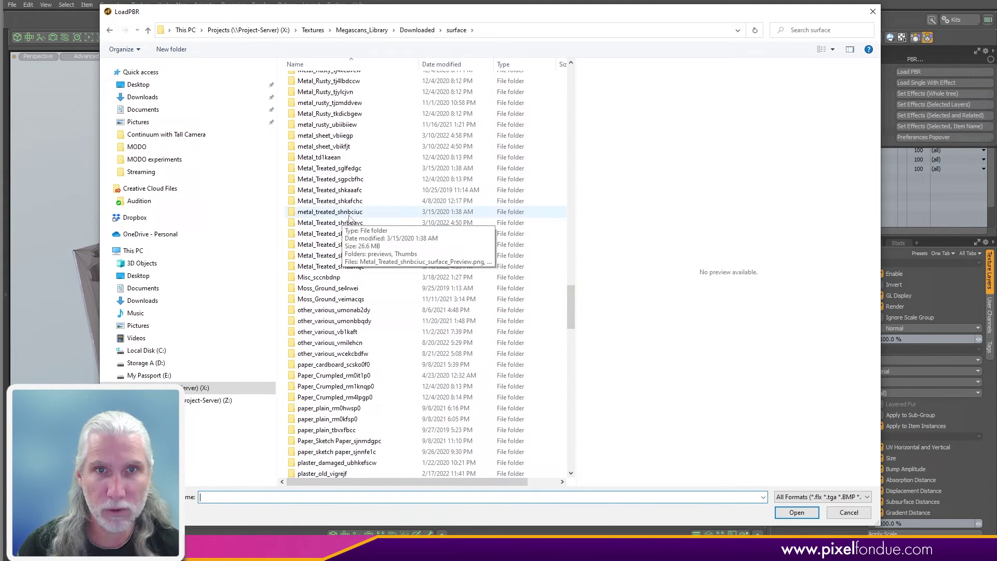
drag(570, 303, 570, 287)
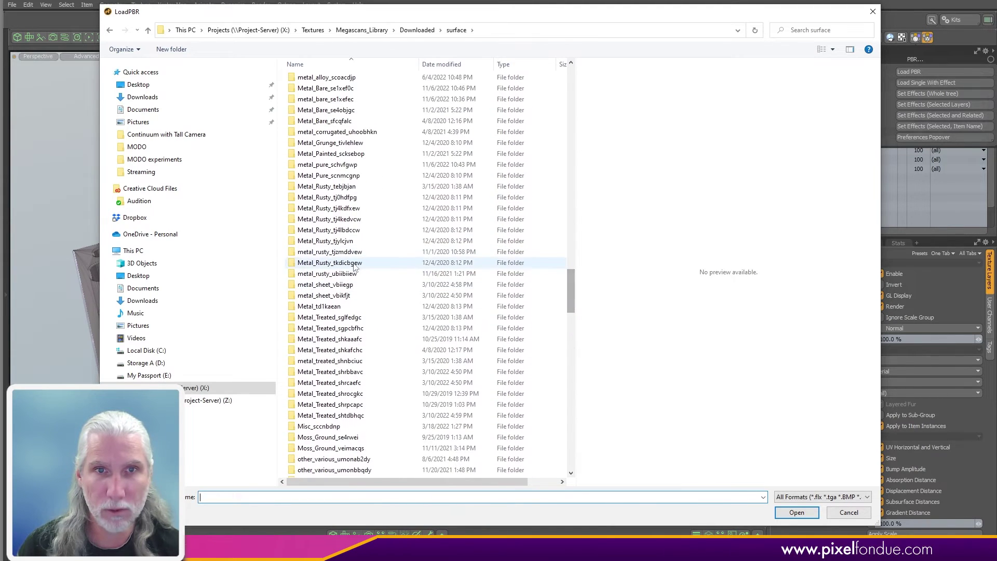
double_click(347, 198)
Preview the rusty metal and load the tj0hdfpg_4K Albedo, Normal and Roughness images as PBR layers.
click(353, 79)
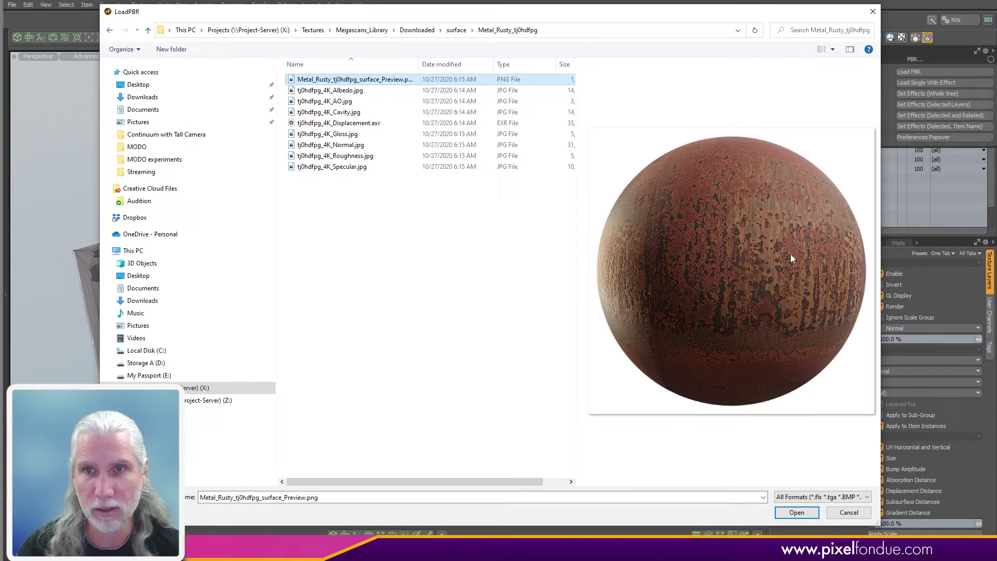
click(348, 91)
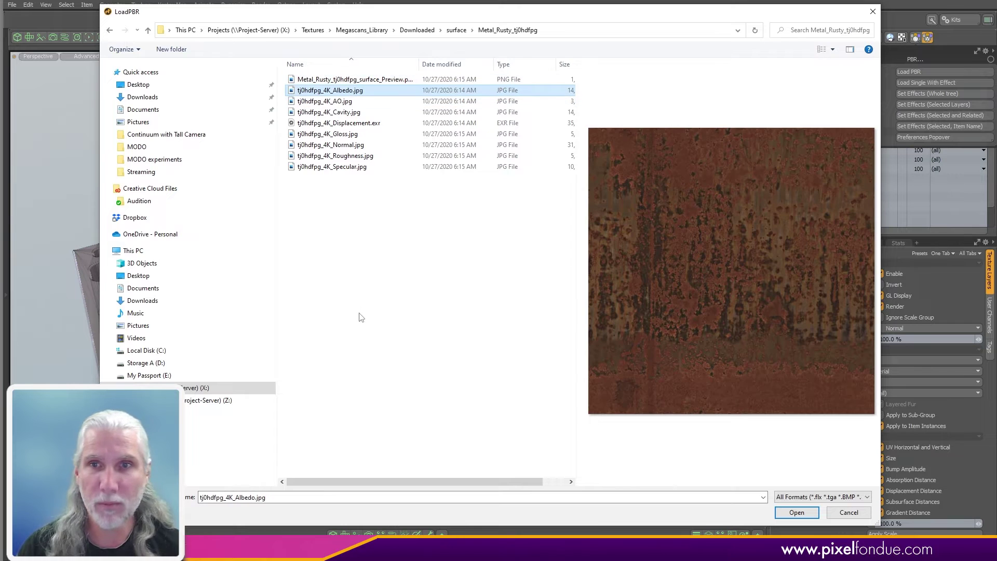
ctrl+click(342, 145)
ctrl+click(359, 155)
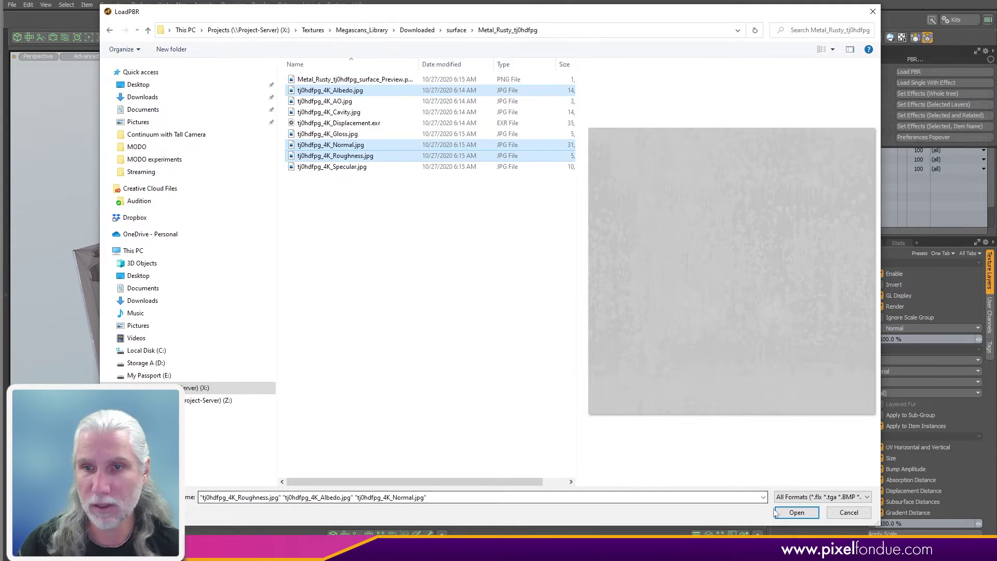
click(793, 511)
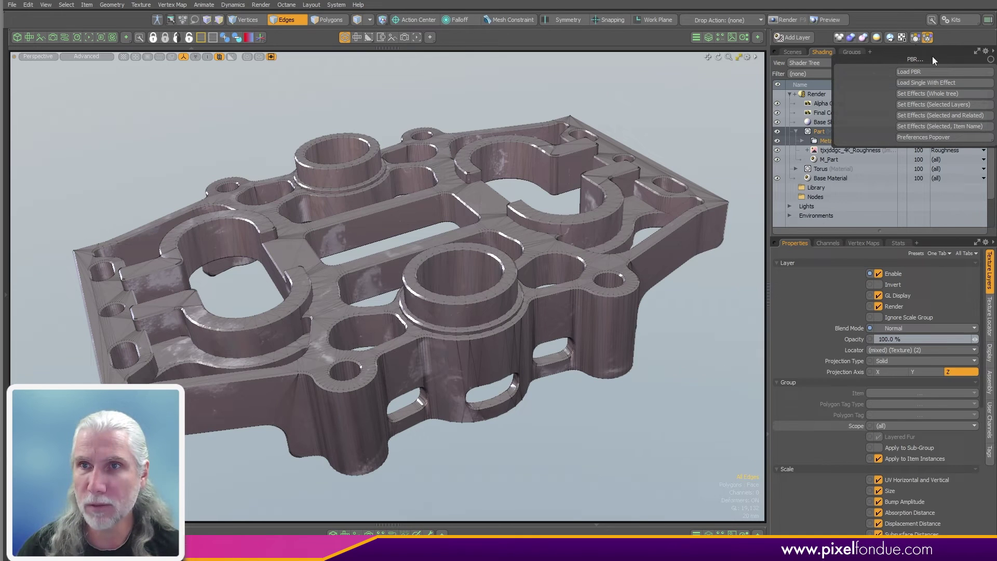
click(990, 63)
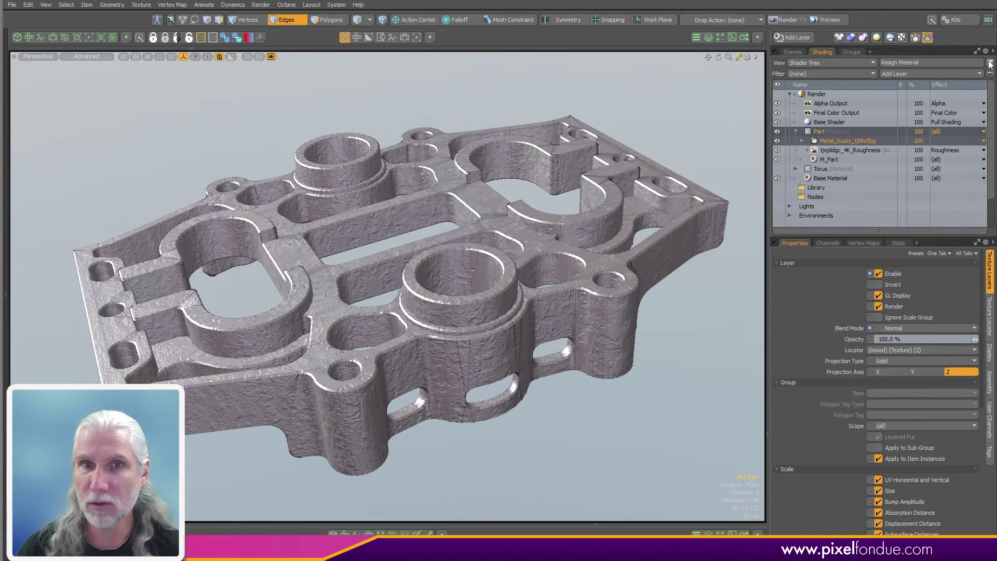
Add a material to the Metal_Rusty_tj0hdfpg group and move the Normal and Albedo layers above it.
click(802, 141)
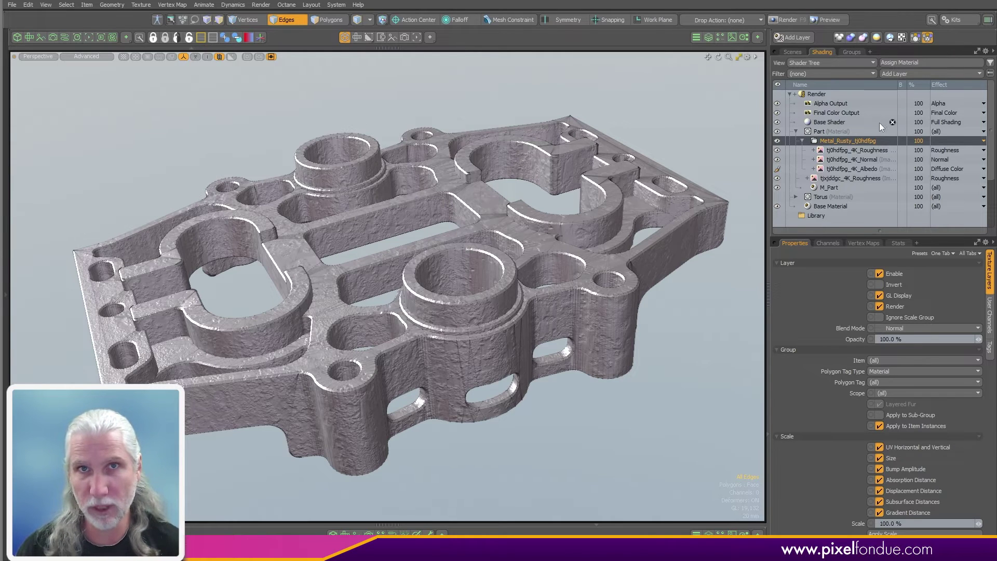
click(904, 73)
click(896, 99)
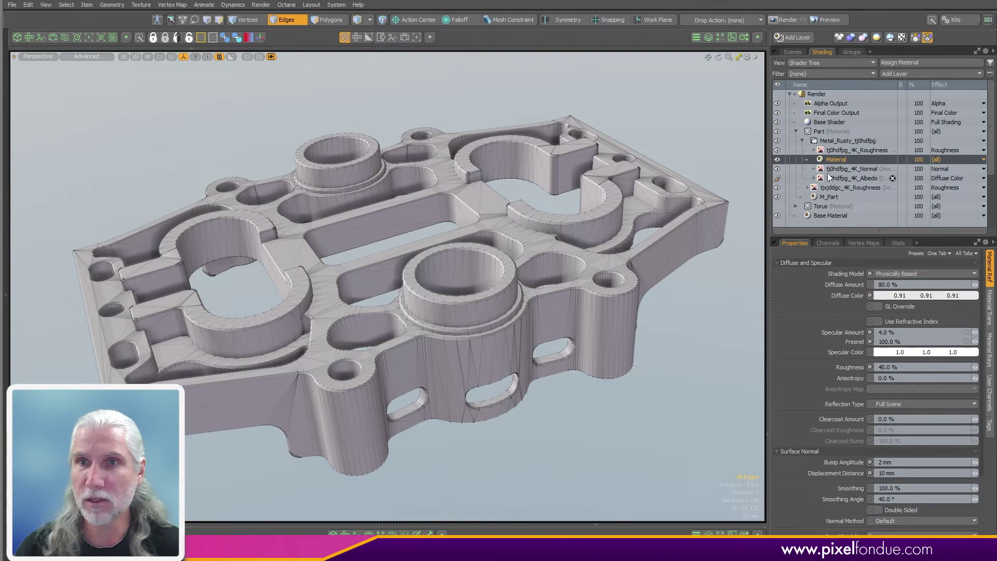
click(839, 175)
ctrl+click(839, 167)
drag(839, 168, 851, 157)
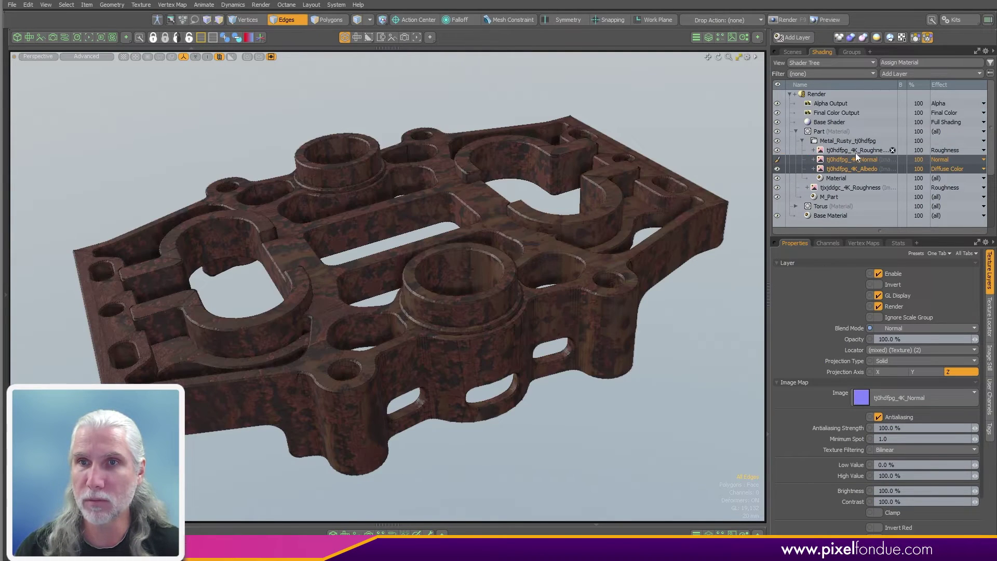
Inspect the rusted part up close and set the Gamma of the tj0hdfpg_4K_Albedo layer to 1.5.
alt+drag(584, 265, 556, 387)
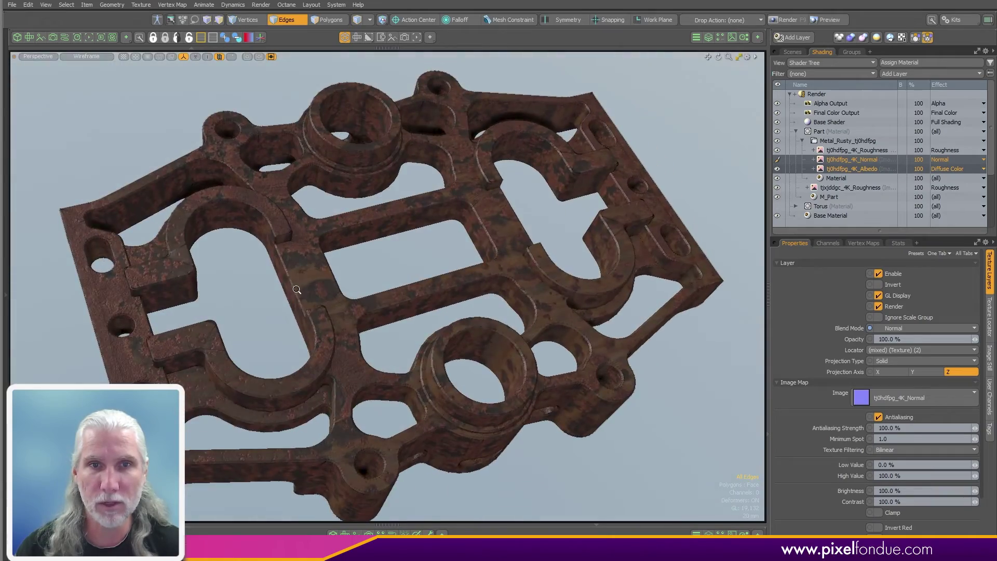
mouse_move(298, 287)
ctrl+alt+mouse_down()
mouse_move(410, 269)
mouse_move(306, 280)
ctrl+alt+mouse_up()
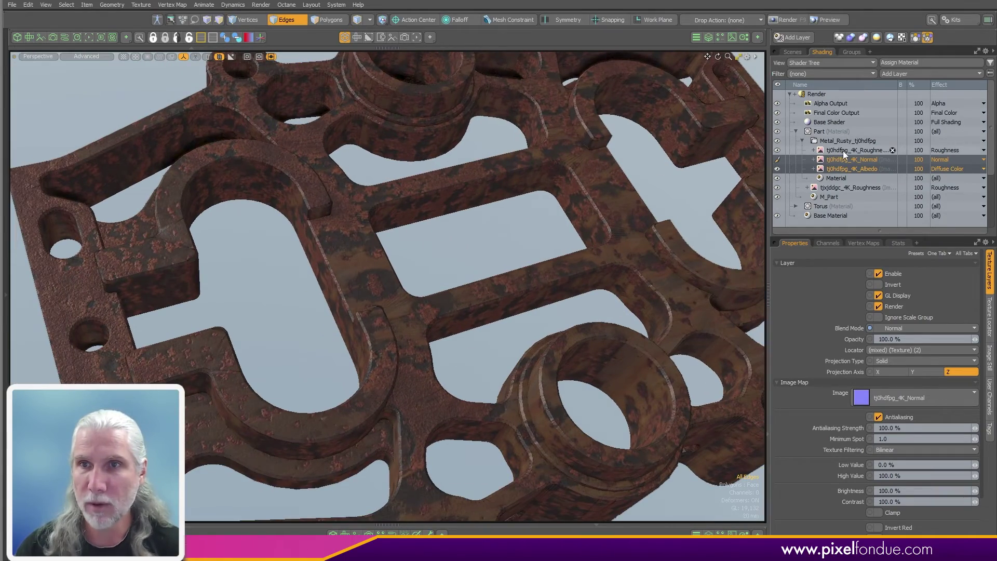
click(842, 170)
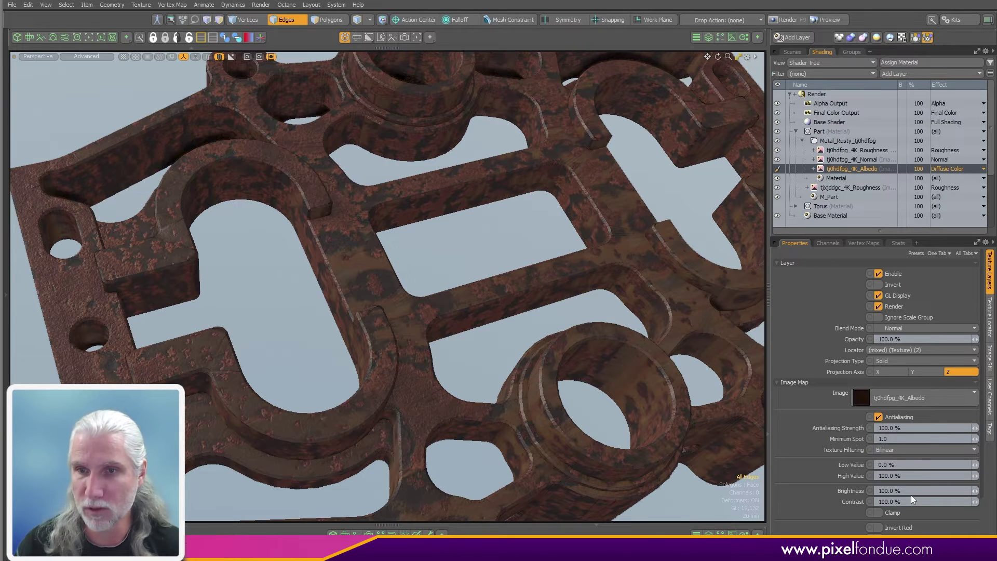
scroll(981, 370, down, 1)
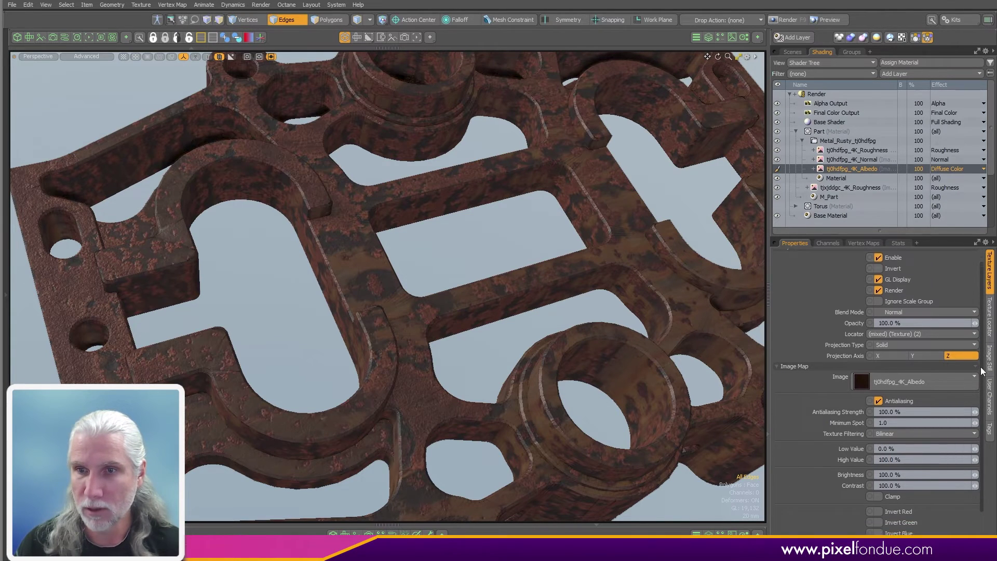
scroll(966, 416, down, 2)
text(1.5)
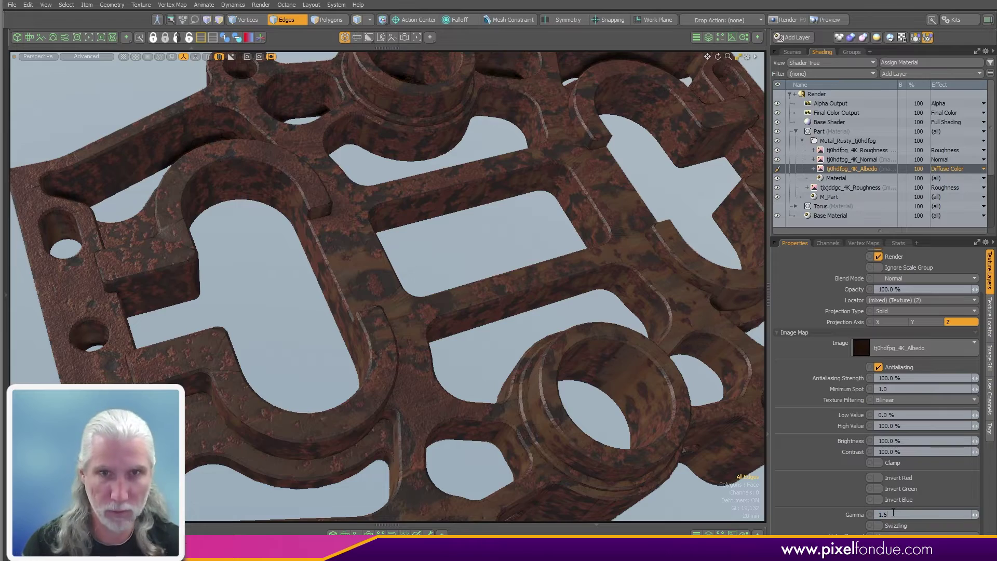
key(Return)
alt+drag(249, 265, 482, 306)
scroll(483, 307, down, 6)
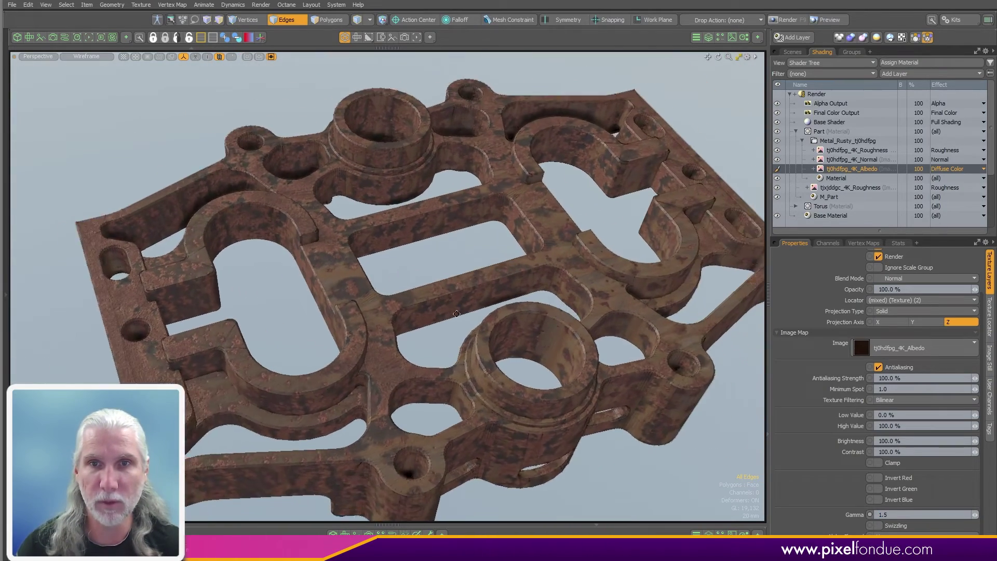
Set the projection type of the Roughness, Normal and Albedo texture locators in the rusty metal group to Box.
click(813, 169)
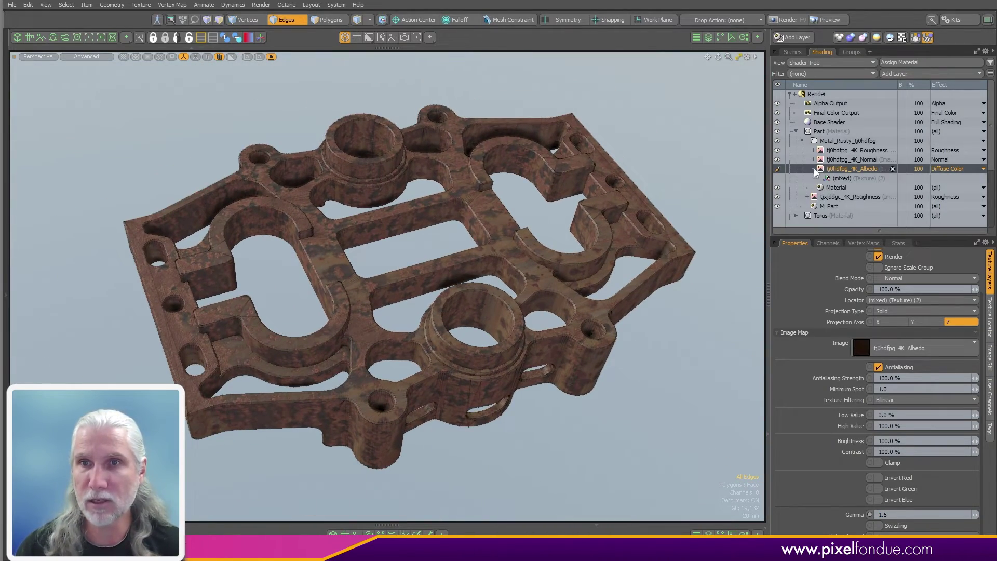
click(838, 178)
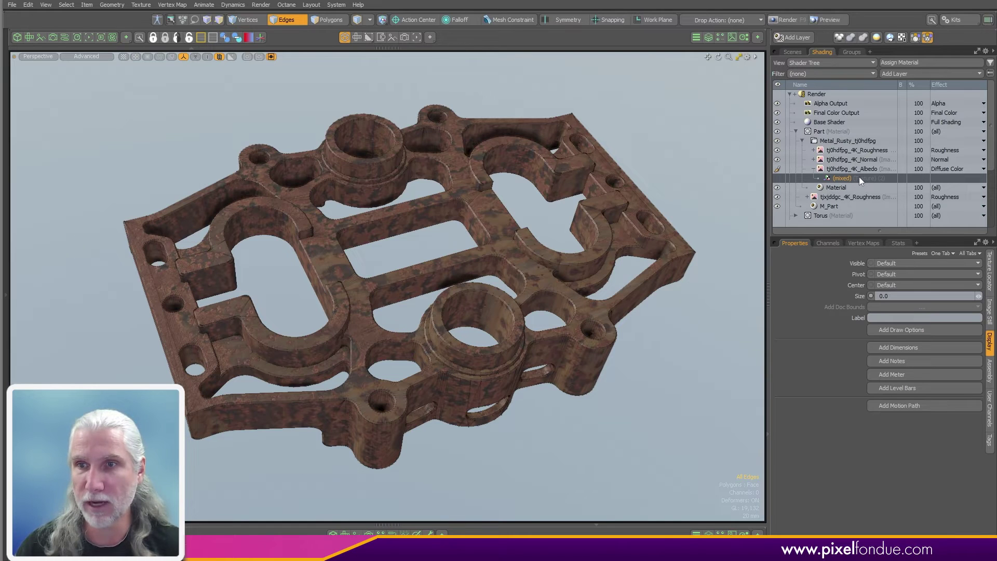
click(813, 159)
click(814, 150)
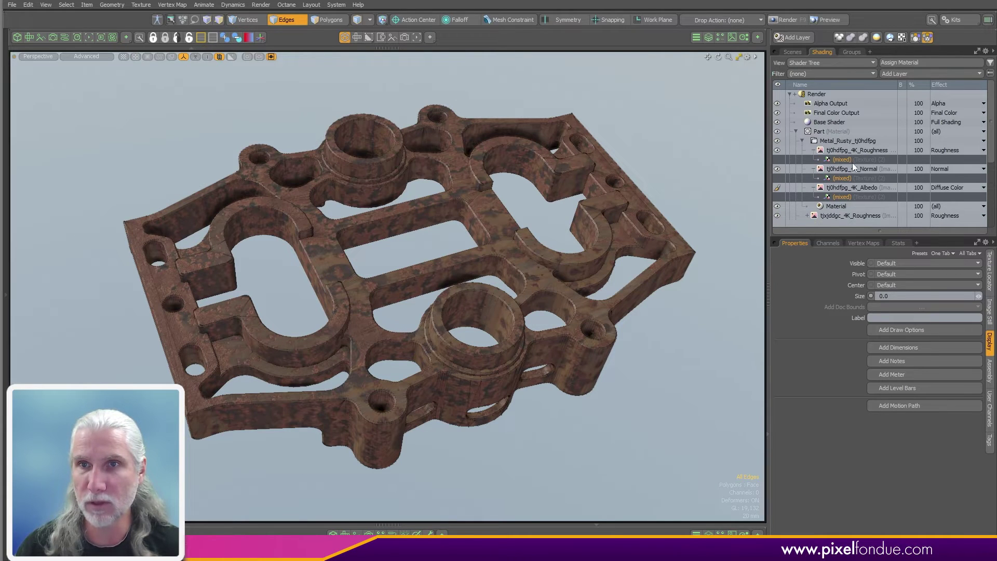
click(989, 270)
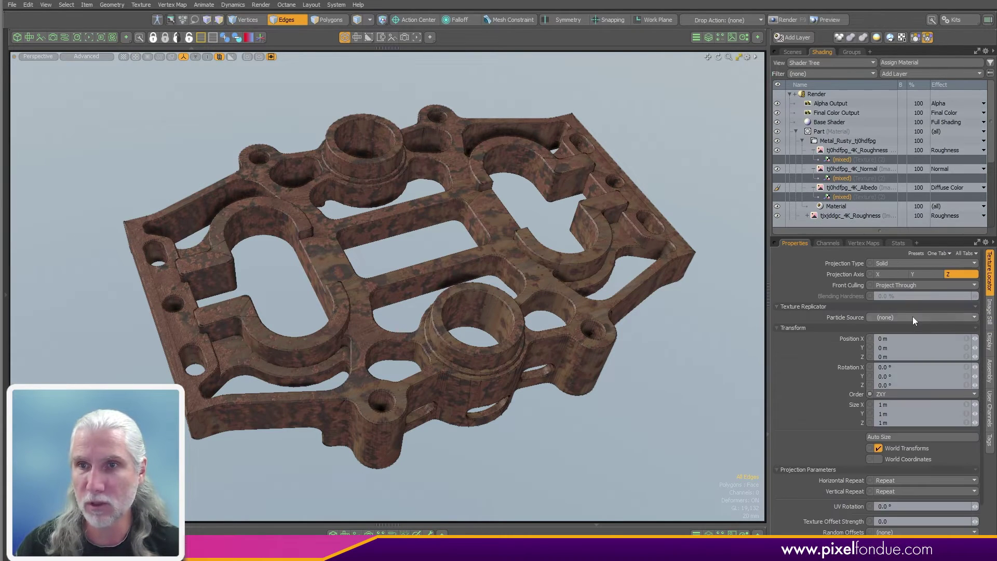
click(903, 263)
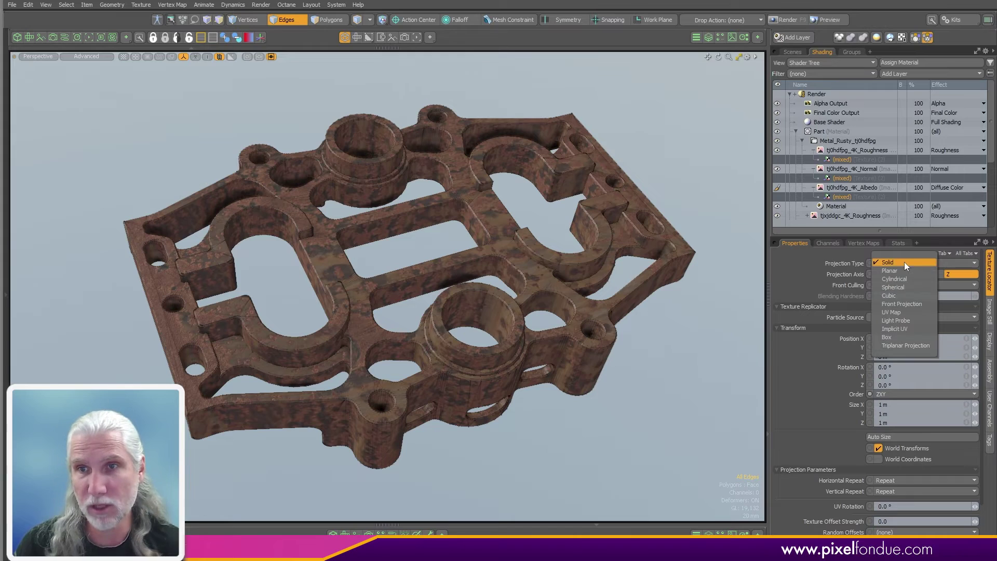
click(913, 338)
alt+drag(543, 400, 427, 298)
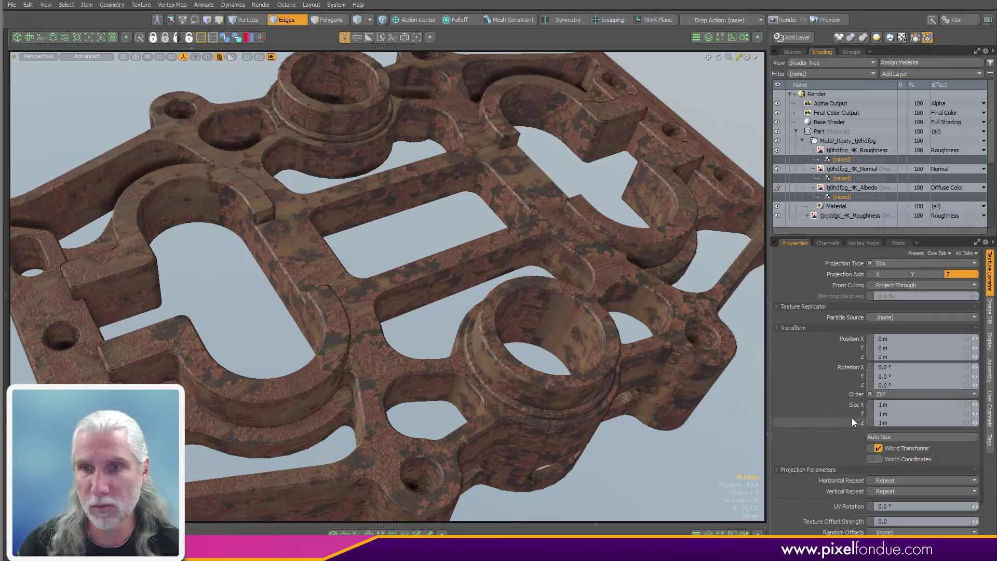
Haul Size X, Y and Z of the three rusty metal texture locators to 315 mm, and select the Metal_Rusty_tj0hdfpg group.
drag(851, 421, 852, 405)
key(c)
drag(466, 314, 441, 331)
mouse_move(441, 331)
mouse_down()
mouse_move(400, 332)
mouse_move(438, 345)
mouse_up()
scroll(438, 344, down, 4)
key(space)
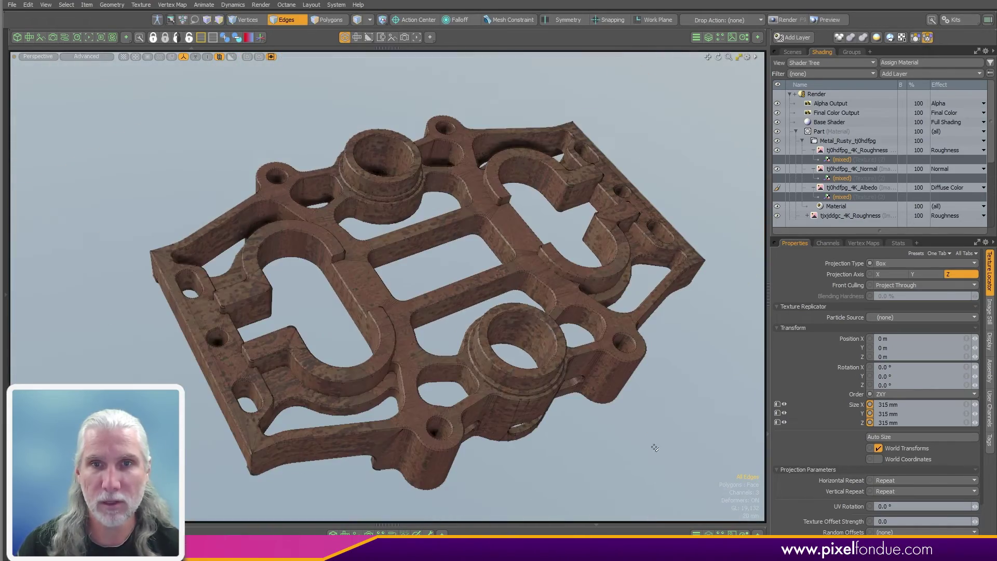
alt+drag(654, 447, 475, 382)
click(824, 141)
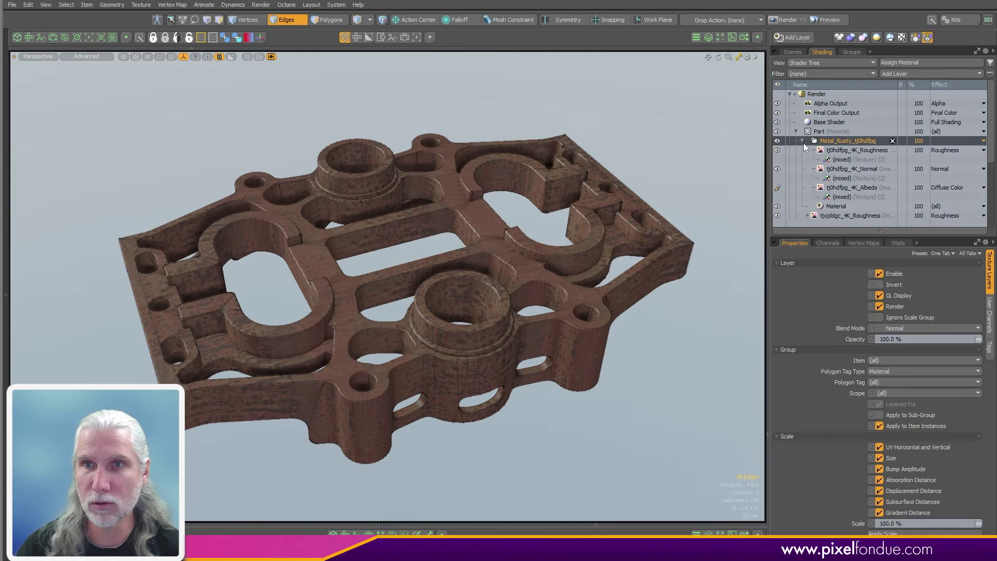
Hide the Metal_Rusty_tj0hdfpg group to examine the part's underlying metal, and show the group again.
click(802, 141)
click(777, 141)
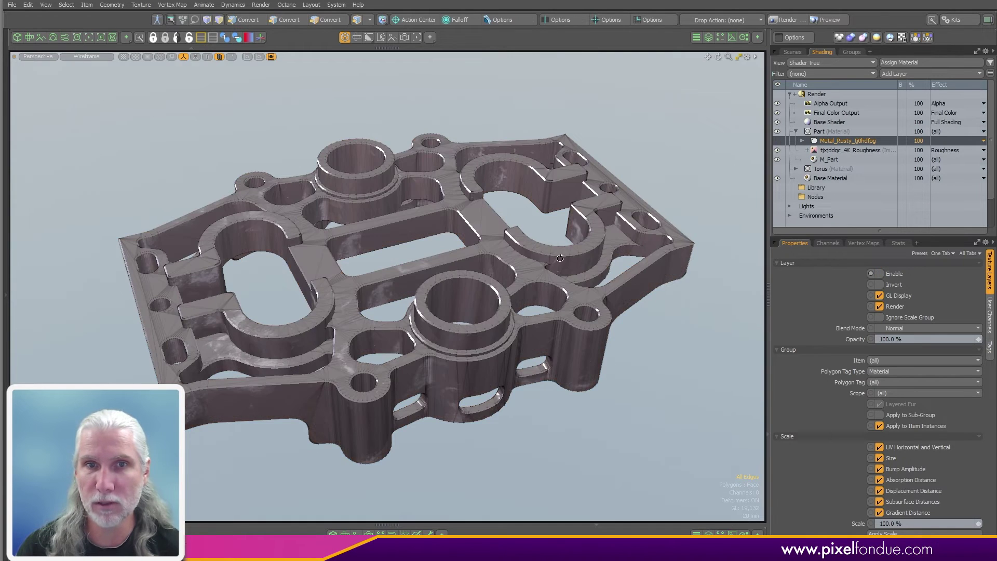
alt+drag(695, 171, 682, 192)
click(777, 140)
click(800, 140)
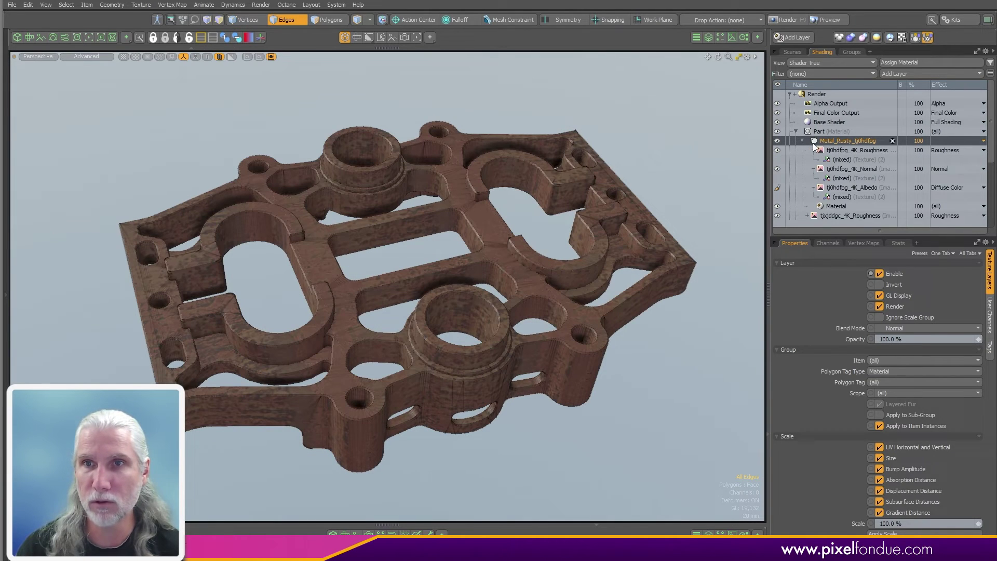
Preview the triplanar part bake image clip and add it as the uppermost layer of the Metal_Rusty_tj0hdfpg group.
click(732, 37)
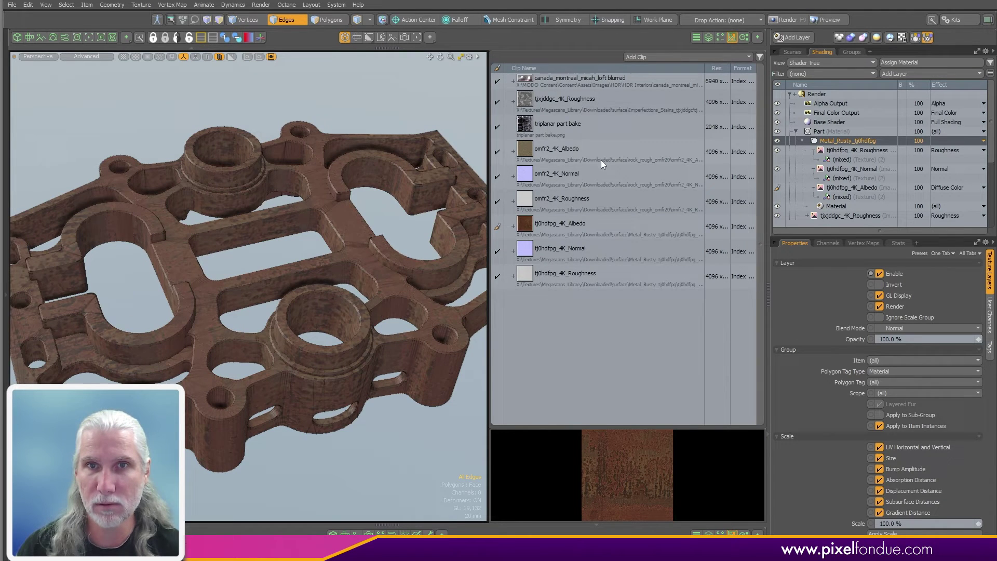
double_click(545, 125)
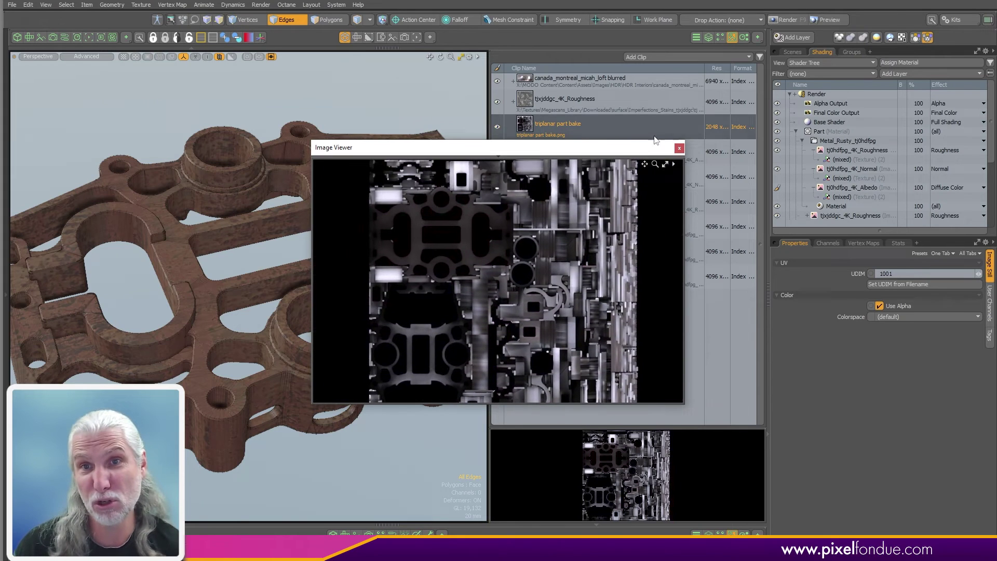
click(678, 148)
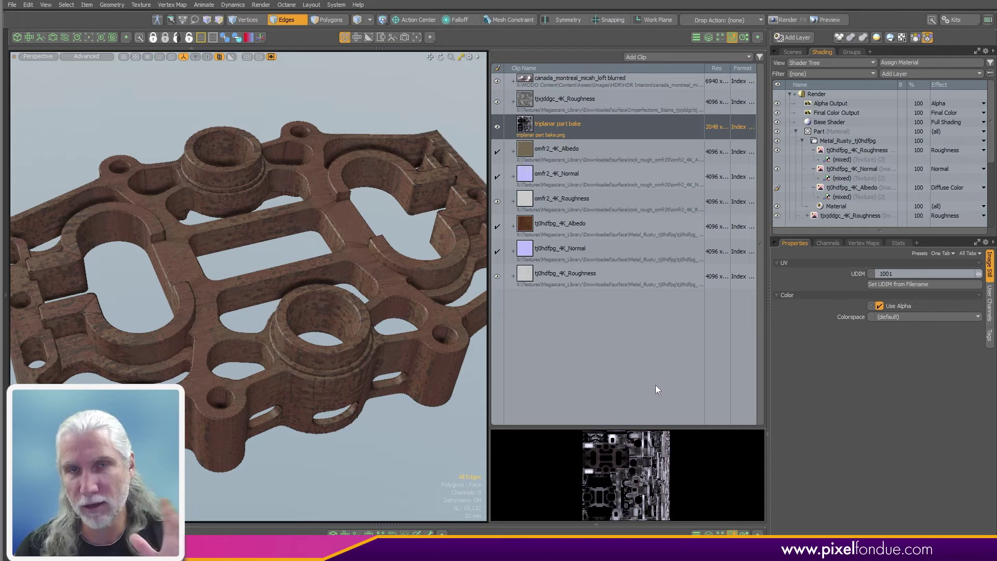
mouse_move(614, 120)
mouse_down()
mouse_move(615, 144)
mouse_move(865, 146)
mouse_up()
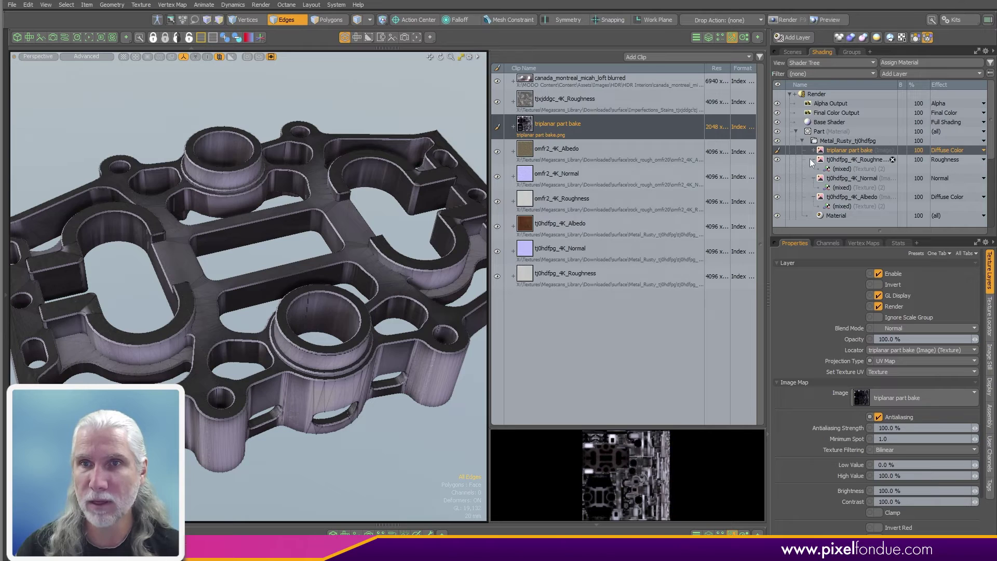
click(811, 159)
click(811, 169)
click(811, 178)
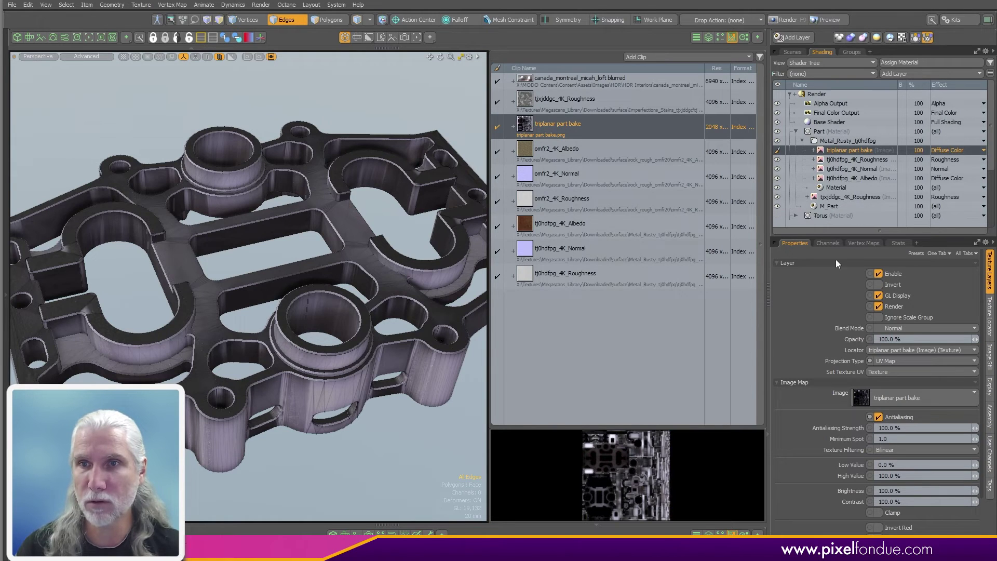
Set the triplanar part bake layer's effect to Group Mask and invert it.
click(937, 151)
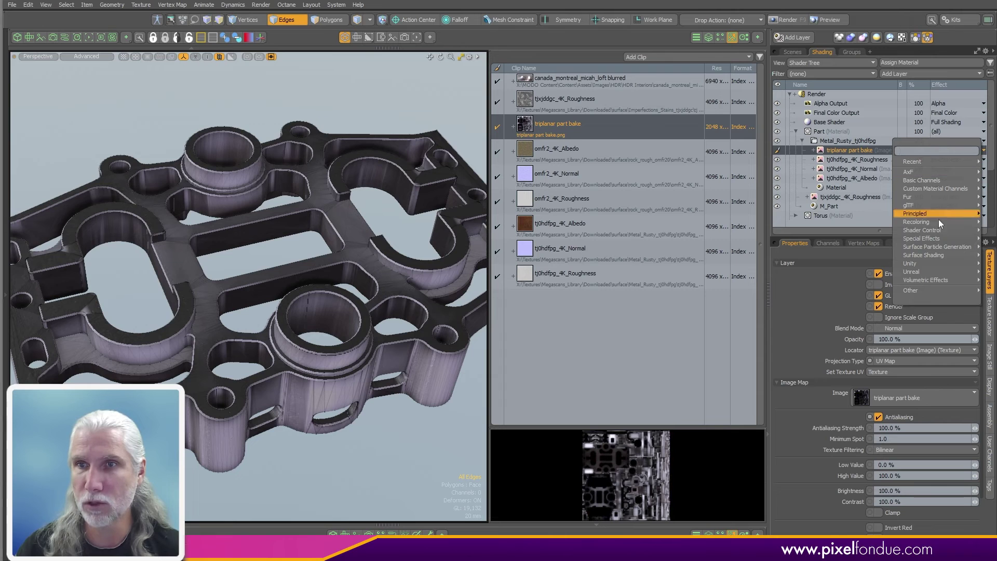
mouse_move(930, 232)
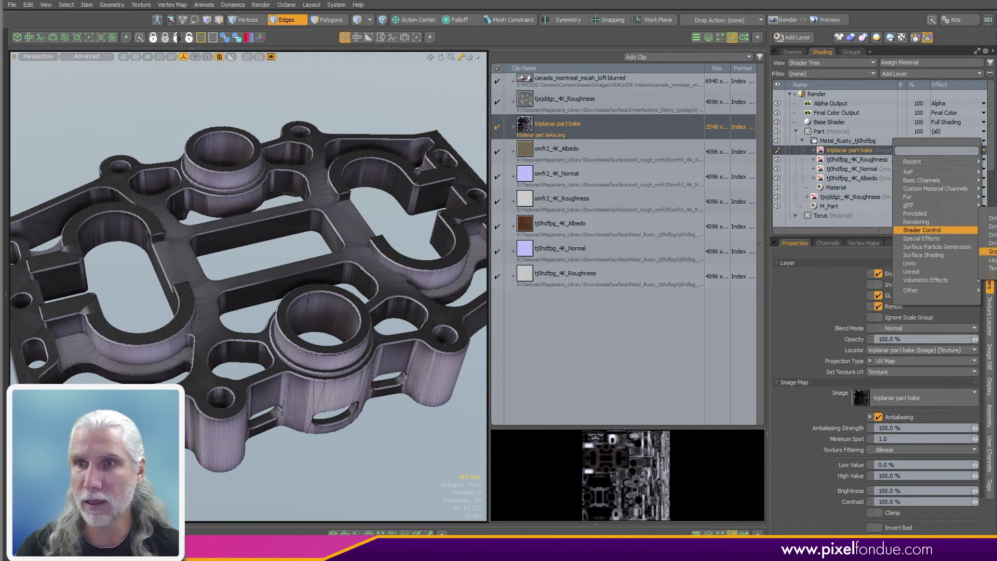
click(989, 251)
alt+drag(239, 311, 322, 311)
click(878, 285)
Hide the image clip list and inspect the masked rust across the part from several angles.
alt+drag(374, 332, 244, 333)
alt+shift+drag(244, 332, 218, 231)
click(733, 38)
alt+shift+drag(551, 410, 545, 342)
alt+drag(545, 343, 703, 398)
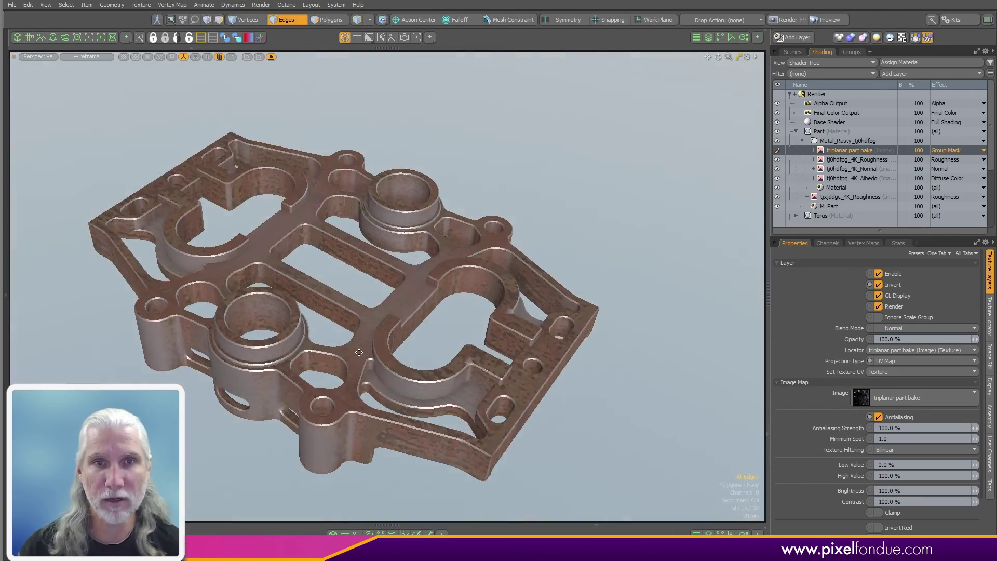
alt+shift+drag(359, 352, 409, 355)
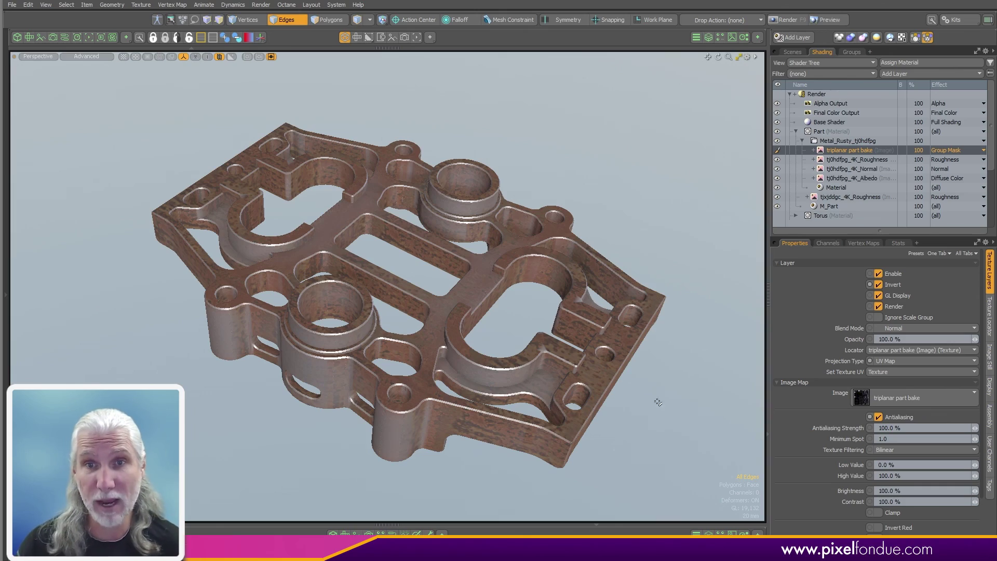
alt+drag(658, 402, 575, 468)
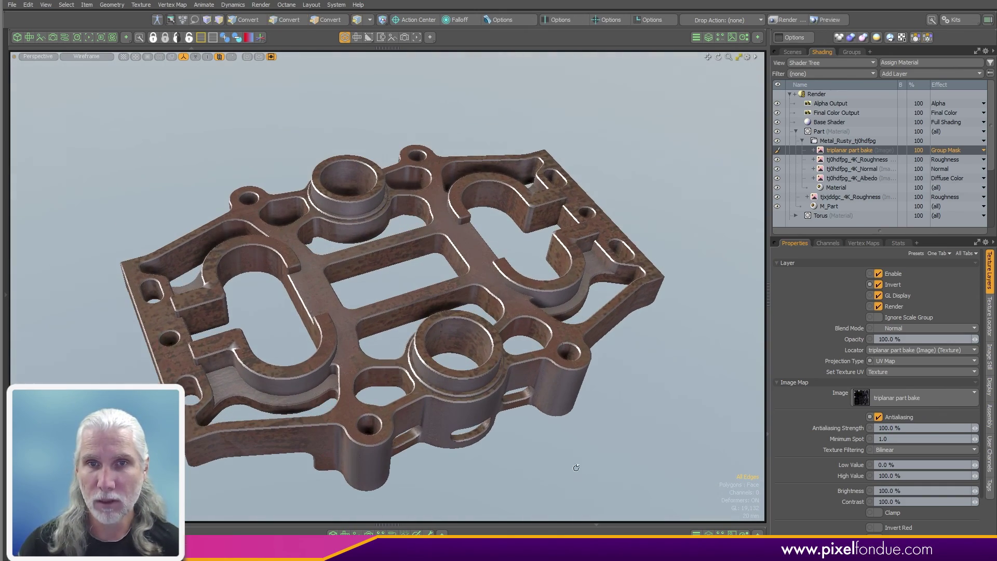